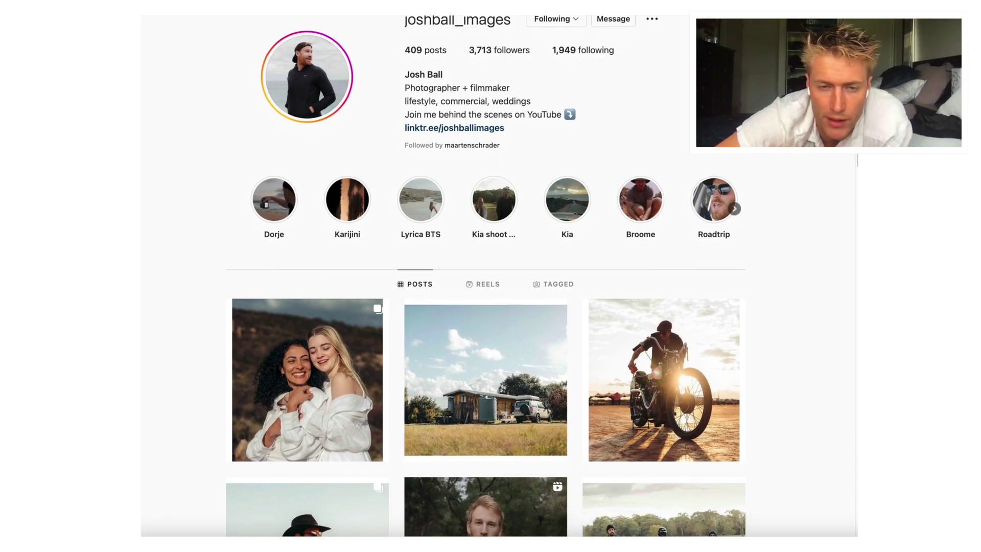
Step: Scroll the photographer's grid and open the post of the woman in the cabin doorway
{"action": "scroll", "coordinate": [485, 307], "scroll_direction": "down", "scroll_amount": 7}
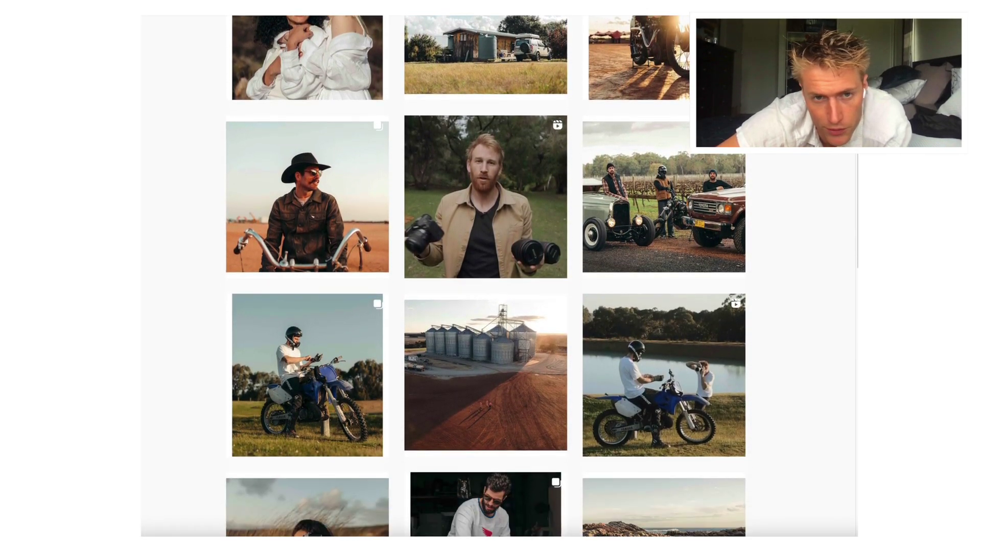
{"action": "scroll", "coordinate": [485, 306], "scroll_direction": "down", "scroll_amount": 5}
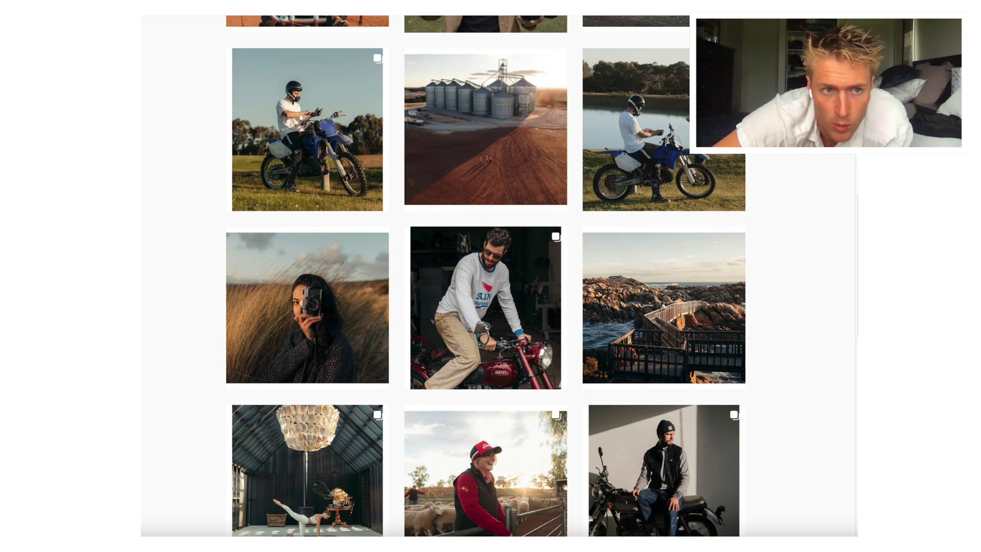
{"action": "scroll", "coordinate": [485, 307], "scroll_direction": "down", "scroll_amount": 1}
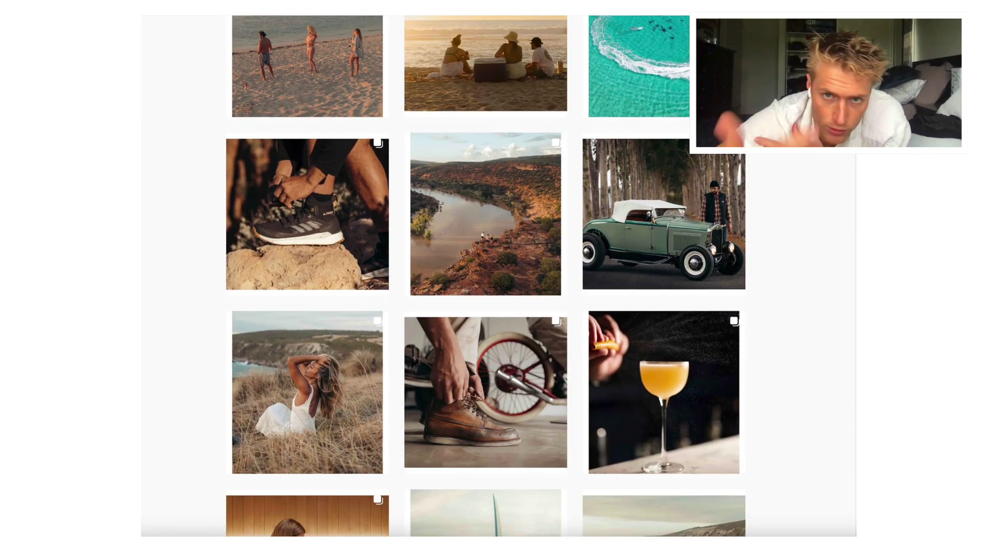
{"action": "scroll", "coordinate": [485, 276], "scroll_direction": "down", "scroll_amount": 9}
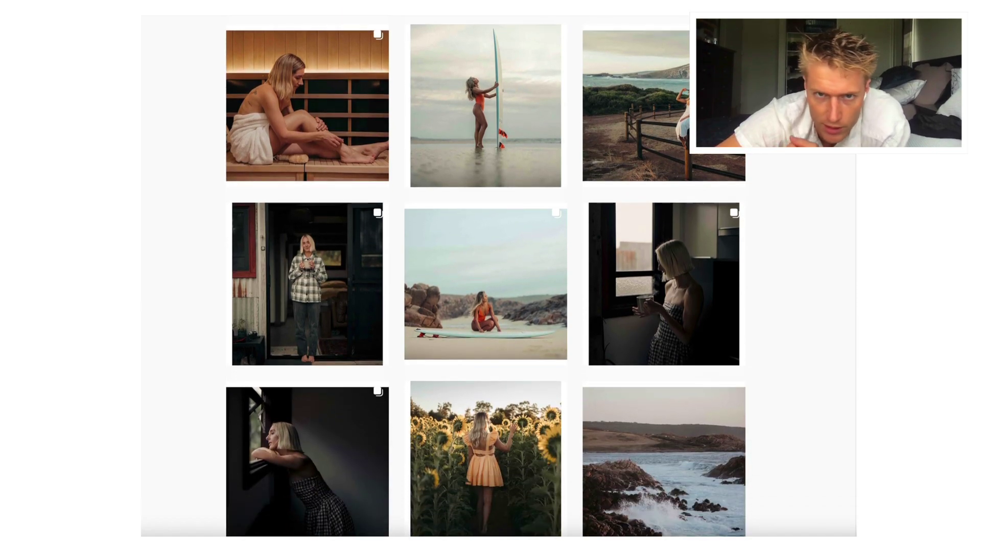
{"action": "left_click", "coordinate": [364, 281]}
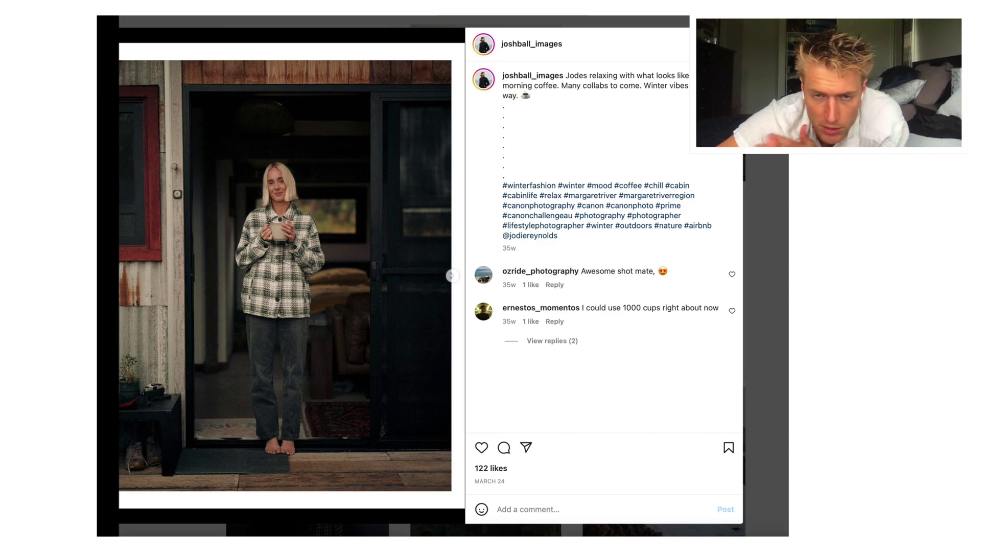
Step: Go to the yoga studio post, page to the woman with the bicycle, and show her photo's tags
{"action": "key", "text": "Right"}
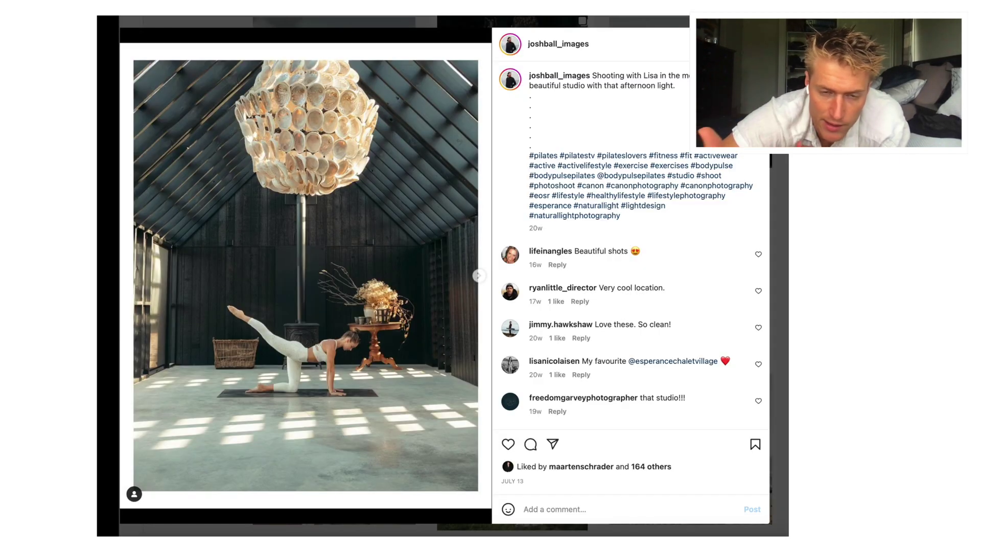
{"action": "left_click", "coordinate": [480, 278]}
{"action": "left_click", "coordinate": [481, 280]}
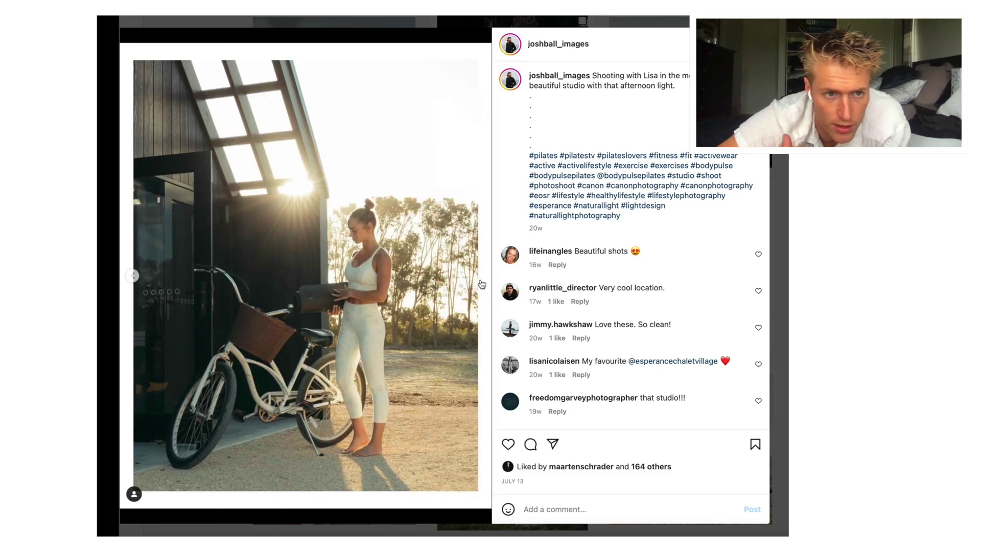
{"action": "left_click", "coordinate": [481, 284]}
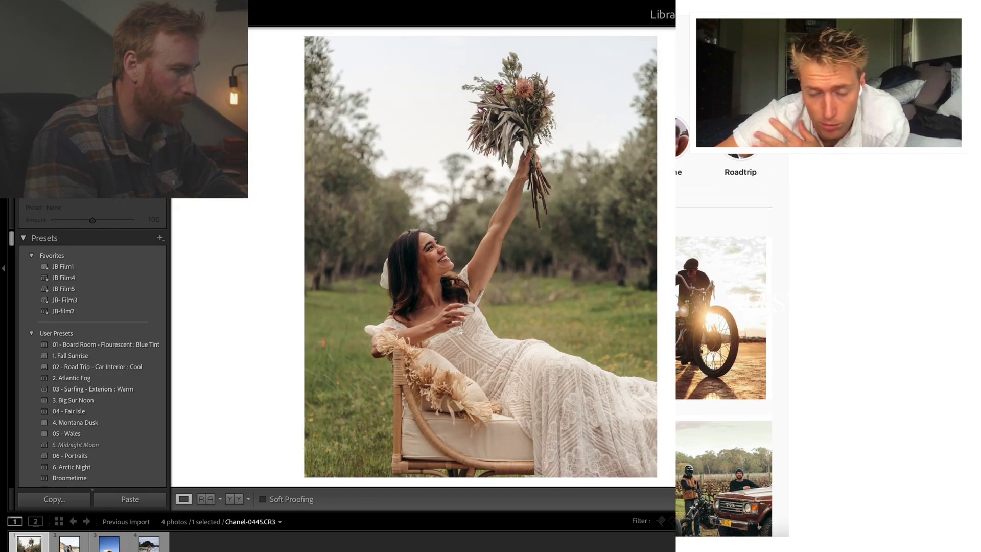
Step: Step through the filmstrip to the beach shot, sweater portrait and cardigan beach shot, briefly toggling the crop overlay
{"action": "key", "text": "Right"}
{"action": "key", "text": "r"}
{"action": "key", "text": "r"}
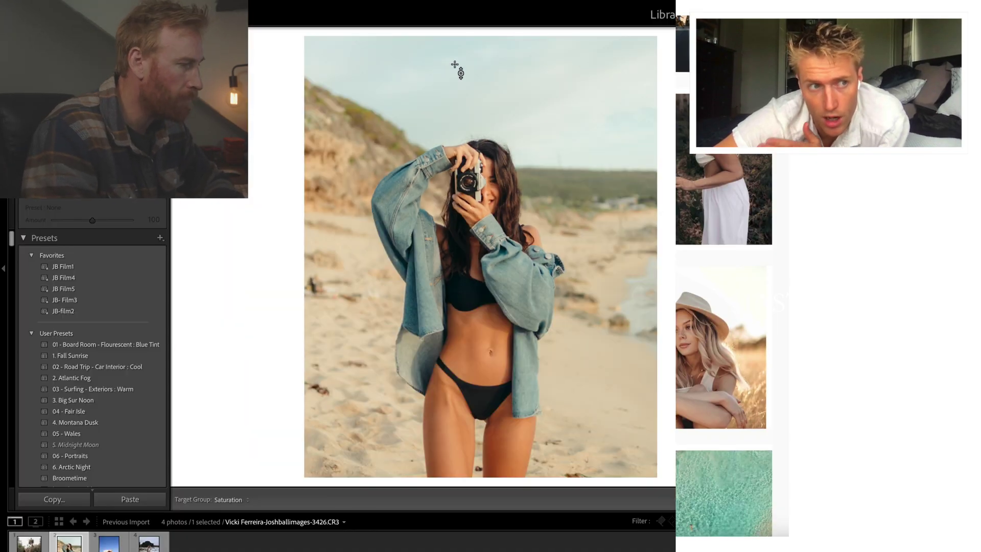
{"action": "key", "text": "r"}
{"action": "key", "text": "r"}
{"action": "key", "text": "Right"}
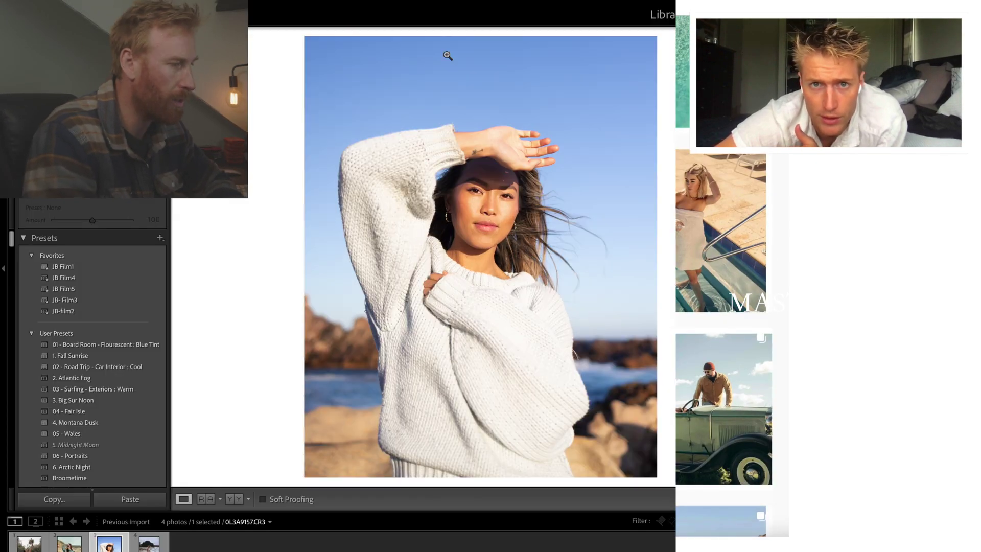
{"action": "key", "text": "Right"}
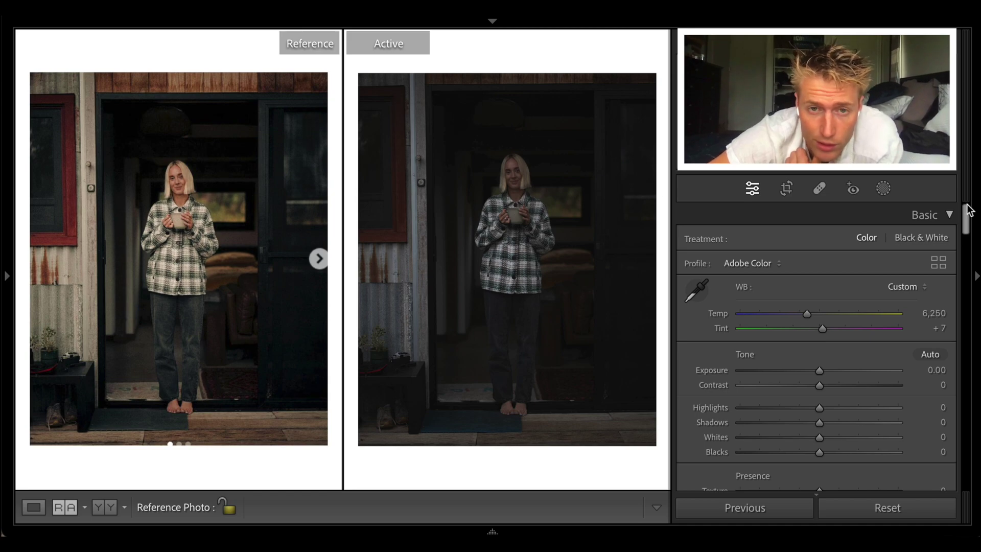
Step: Enable Canon RF 50mm F1.2 L USM lens profile corrections on the raw cabin-door photo
{"action": "scroll", "coordinate": [787, 311], "scroll_direction": "down", "scroll_amount": 15}
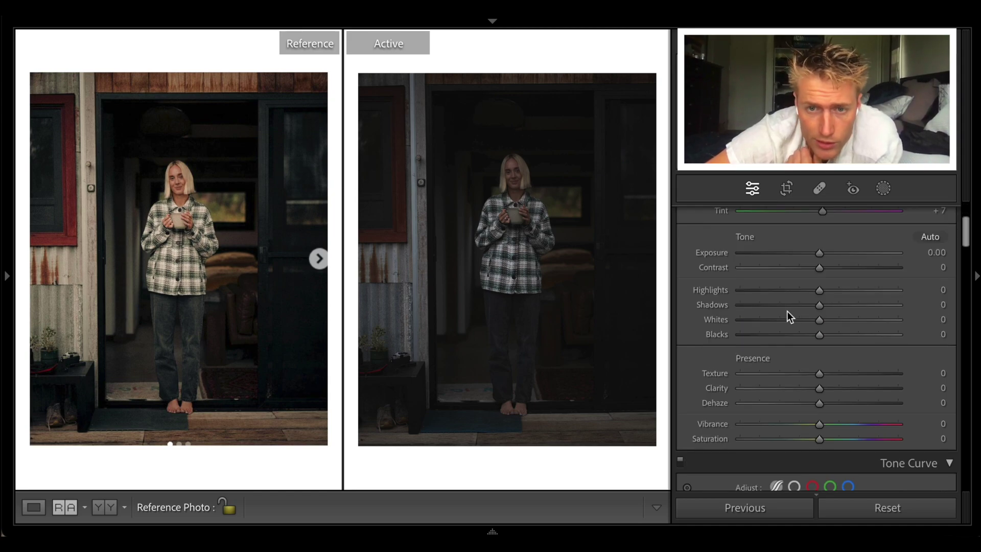
{"action": "scroll", "coordinate": [787, 311], "scroll_direction": "down", "scroll_amount": 15}
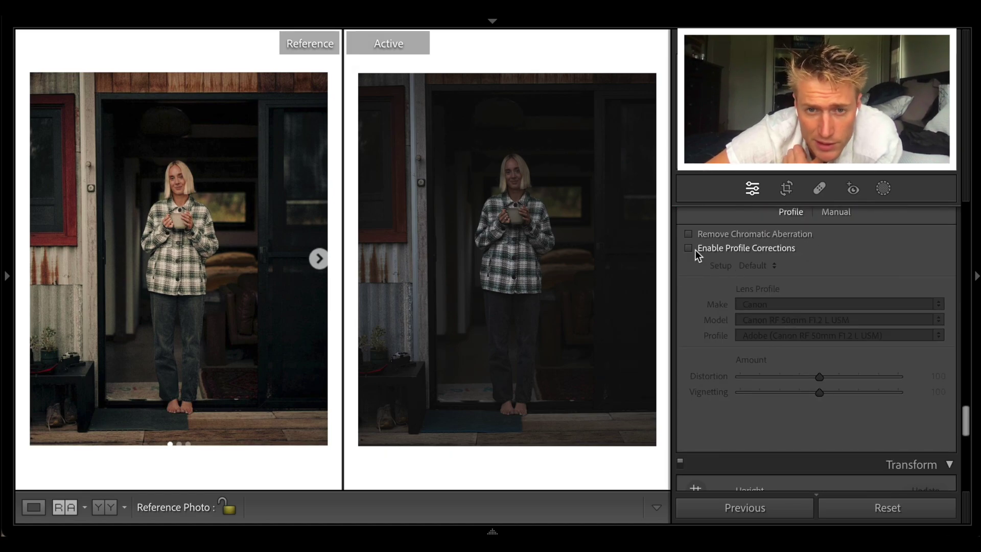
{"action": "left_click", "coordinate": [689, 248]}
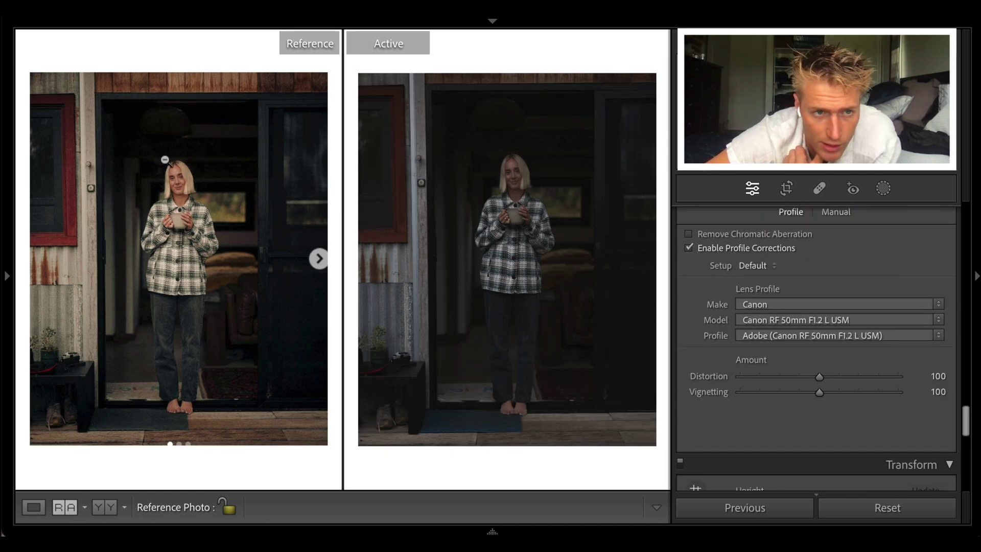
{"action": "scroll", "coordinate": [819, 290], "scroll_direction": "up", "scroll_amount": 20}
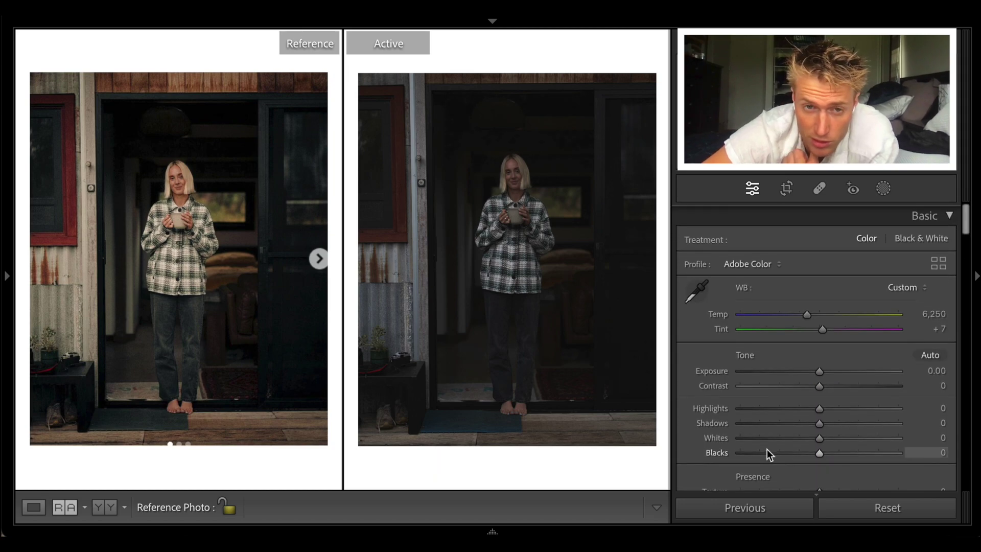
Step: Set Exposure +1.50, Temp 7,262, Highlights −34, Whites −64, Shadows +36, Blacks +46 and Contrast +29
{"action": "left_click", "coordinate": [835, 370]}
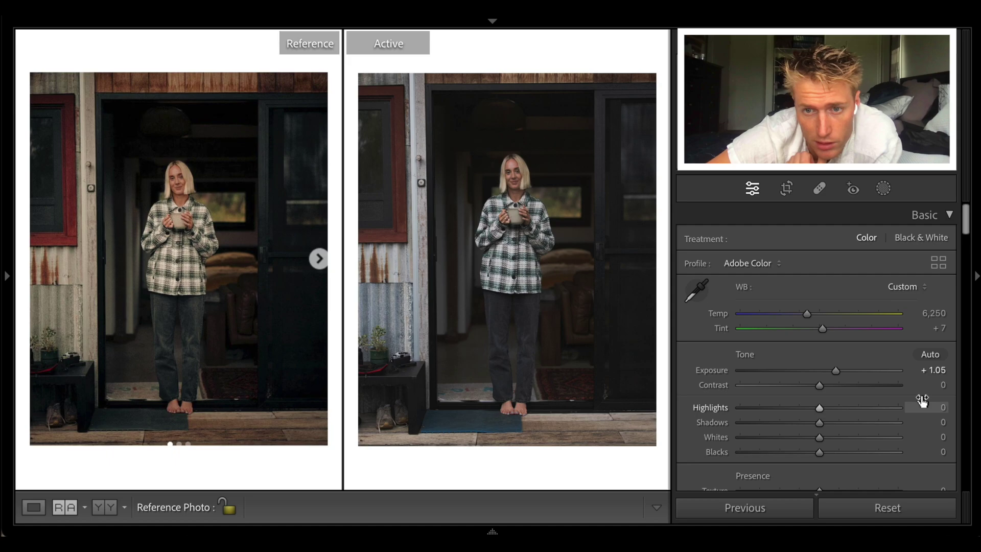
{"action": "left_click_drag", "start_coordinate": [836, 371], "coordinate": [844, 373]}
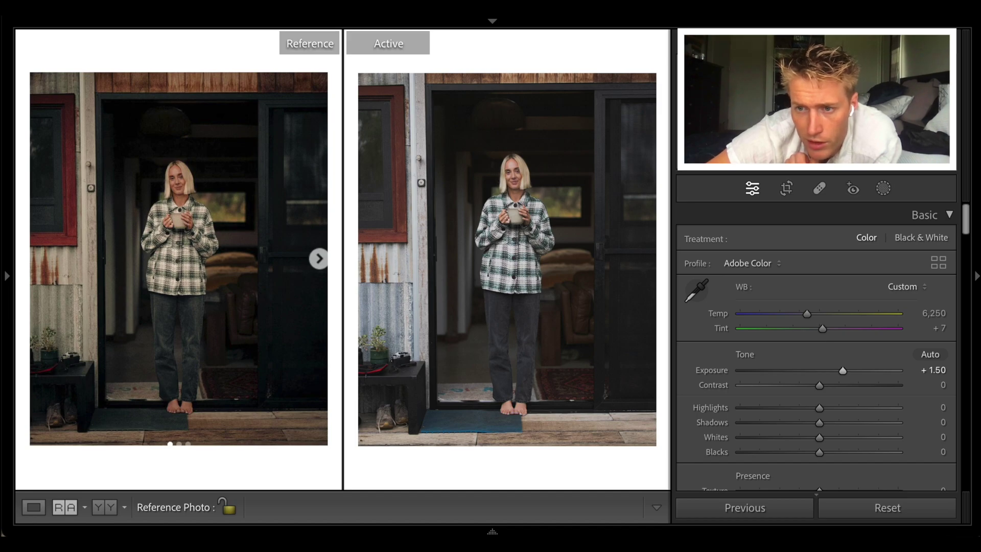
{"action": "left_click_drag", "start_coordinate": [820, 311], "coordinate": [824, 313]}
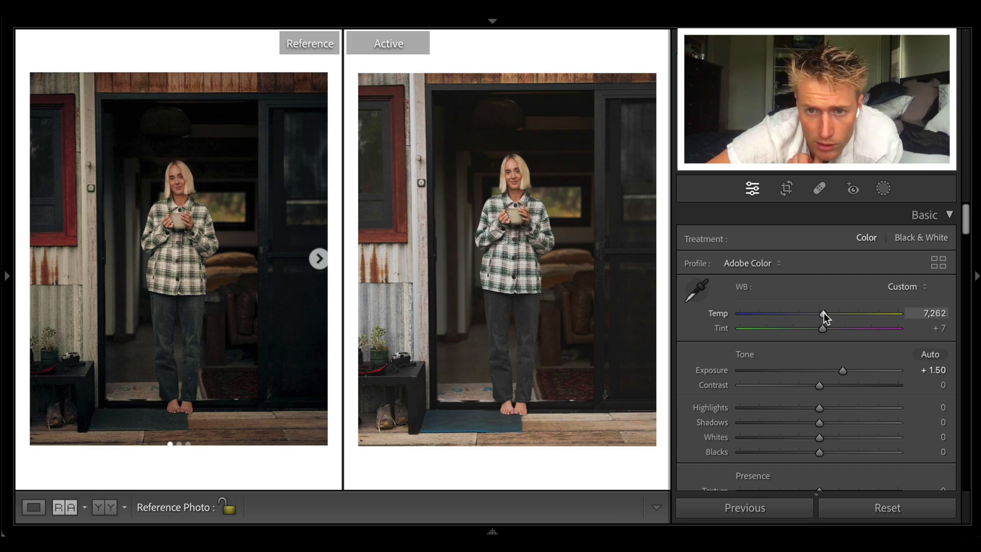
{"action": "left_click_drag", "start_coordinate": [819, 407], "coordinate": [792, 409]}
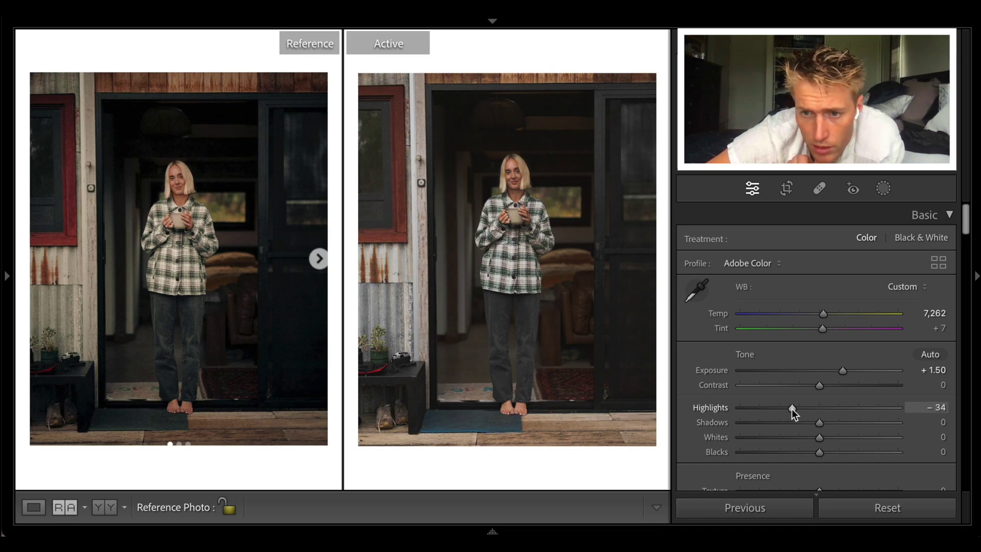
{"action": "left_click_drag", "start_coordinate": [755, 437], "coordinate": [856, 452]}
{"action": "left_click_drag", "start_coordinate": [819, 422], "coordinate": [847, 422]}
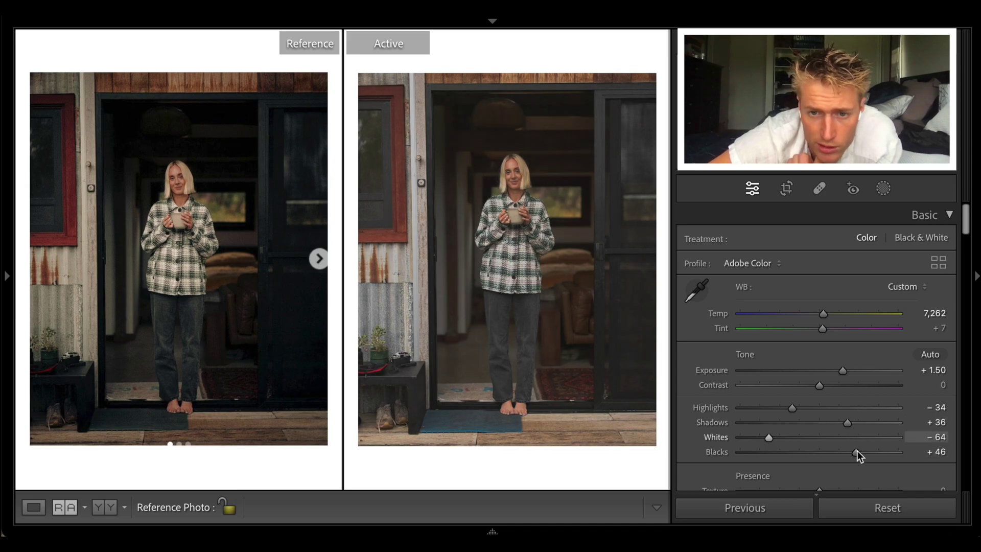
{"action": "left_click", "coordinate": [841, 384]}
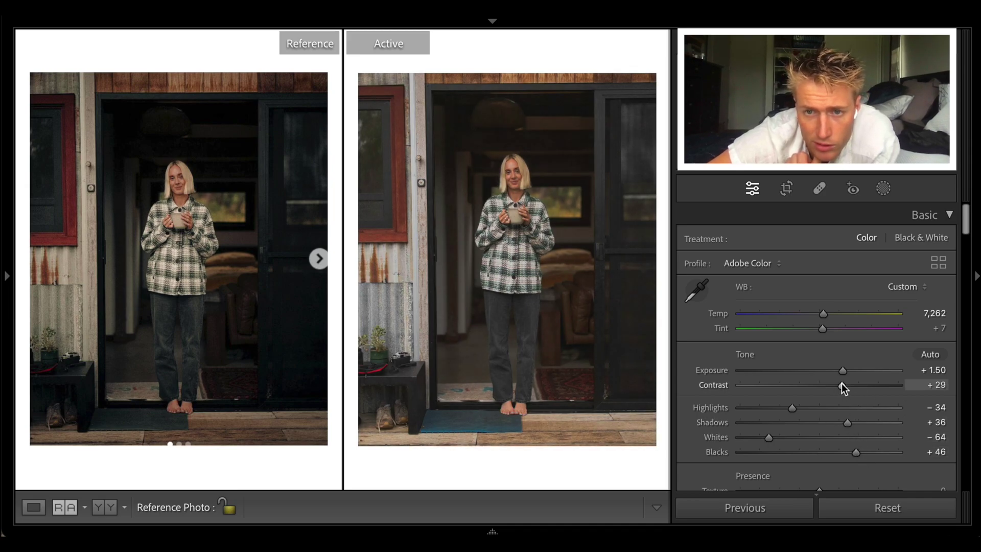
Step: On the point curve, cap the white point at 219, add a midtone point and lift the black point
{"action": "scroll", "coordinate": [842, 387], "scroll_direction": "down", "scroll_amount": 10}
{"action": "scroll", "coordinate": [842, 383], "scroll_direction": "up", "scroll_amount": 3}
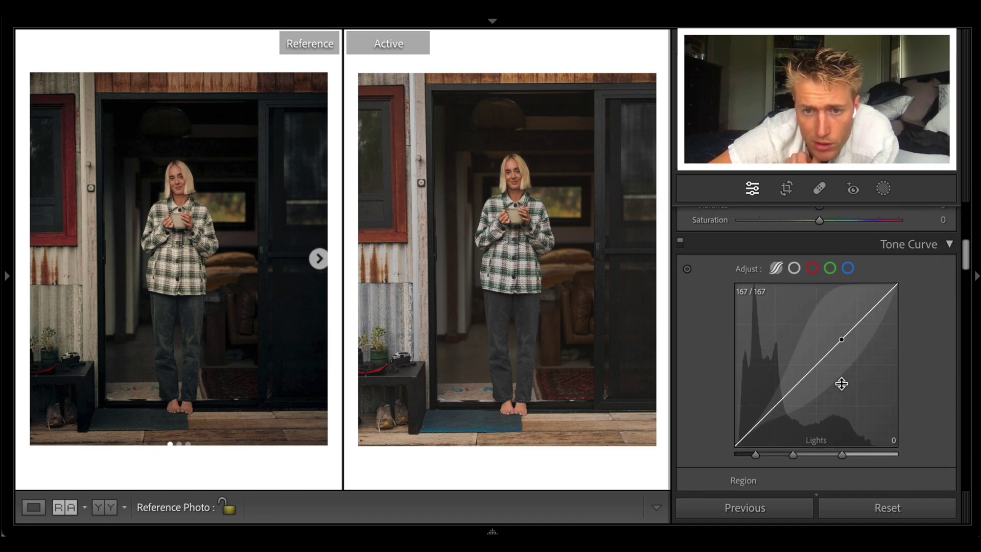
{"action": "left_click", "coordinate": [794, 252]}
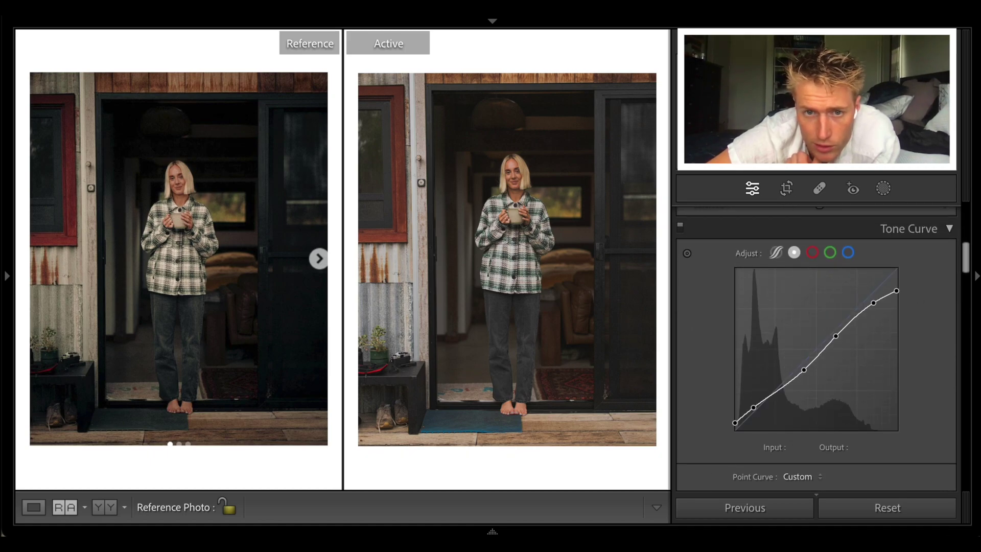
{"action": "left_click", "coordinate": [681, 226]}
{"action": "left_click", "coordinate": [682, 226]}
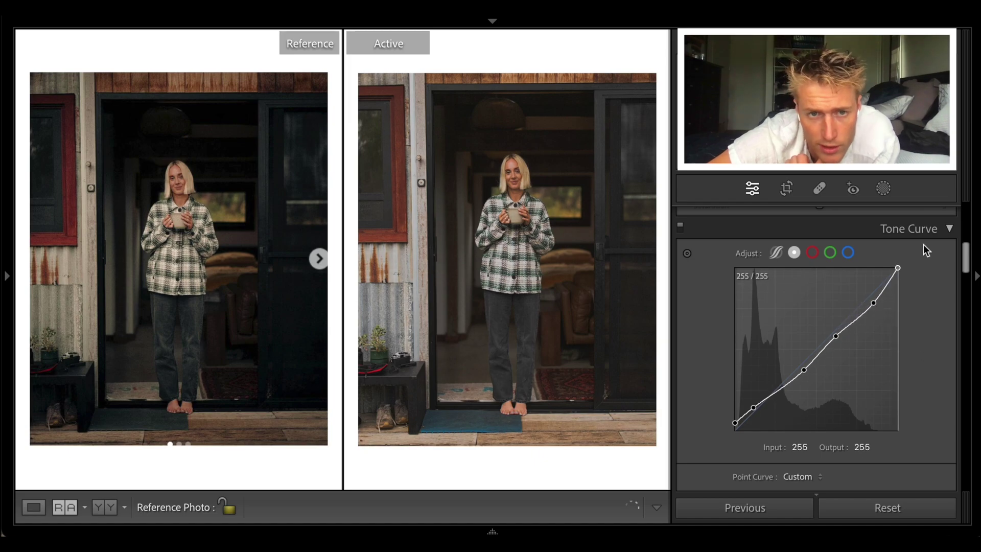
{"action": "mouse_move", "coordinate": [898, 304]}
{"action": "left_mouse_down"}
{"action": "mouse_move", "coordinate": [898, 265]}
{"action": "mouse_move", "coordinate": [897, 290]}
{"action": "left_mouse_up"}
{"action": "left_click", "coordinate": [752, 406]}
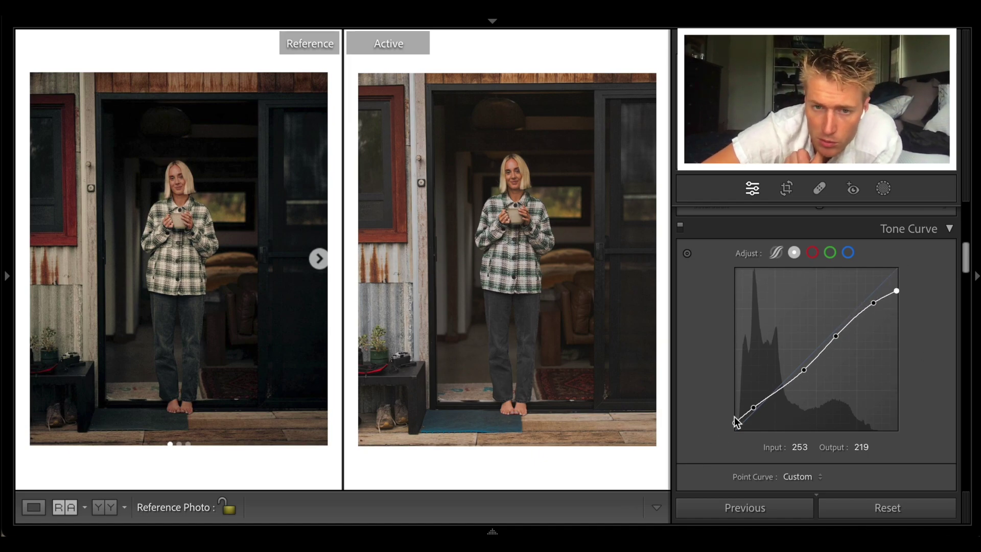
{"action": "mouse_move", "coordinate": [737, 424]}
{"action": "left_mouse_down"}
{"action": "mouse_move", "coordinate": [736, 415]}
{"action": "mouse_move", "coordinate": [736, 431]}
{"action": "left_mouse_up"}
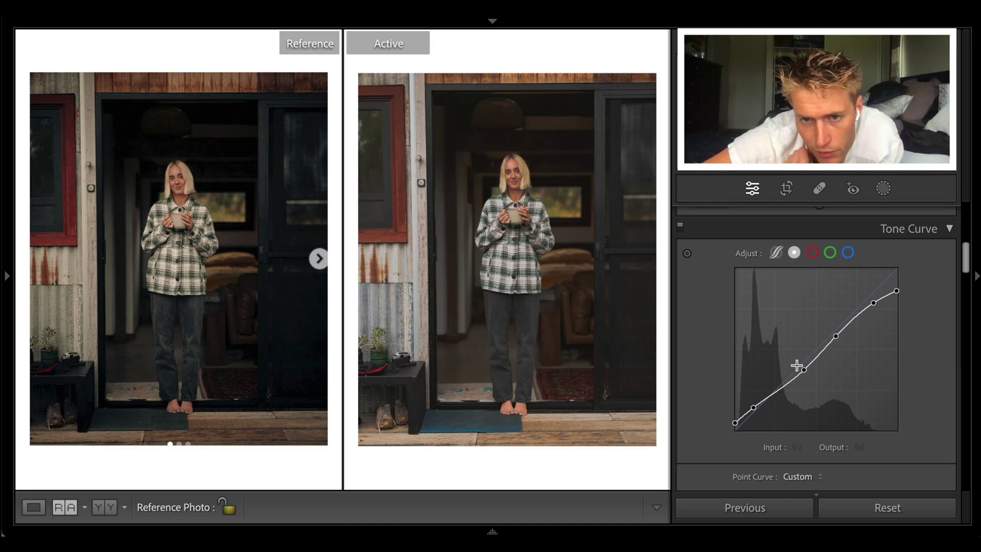
Step: Set parametric curve regions to Highlights −41, Darks −72, Shadows −40 and Lights +13
{"action": "left_click", "coordinate": [777, 253]}
{"action": "scroll", "coordinate": [852, 380], "scroll_direction": "down", "scroll_amount": 3}
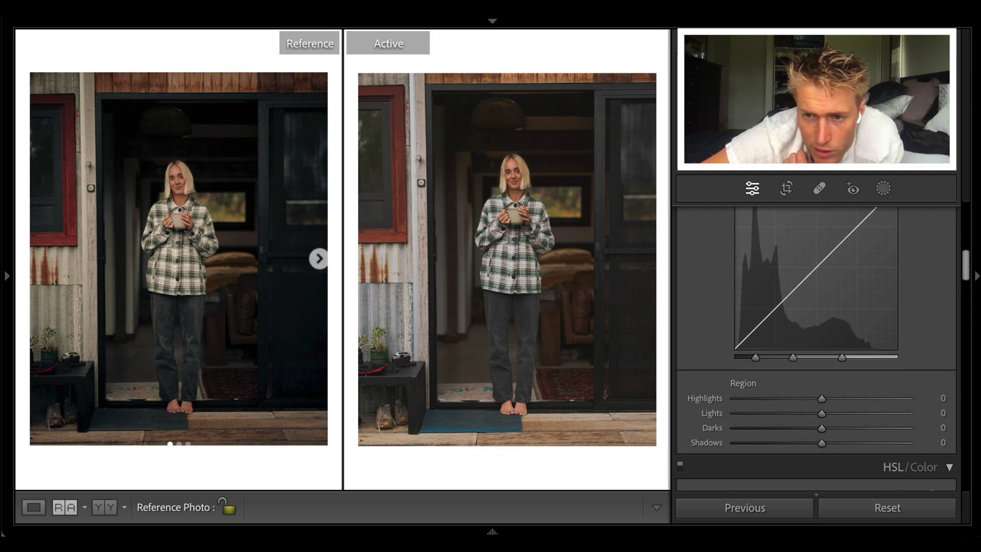
{"action": "left_click", "coordinate": [786, 400]}
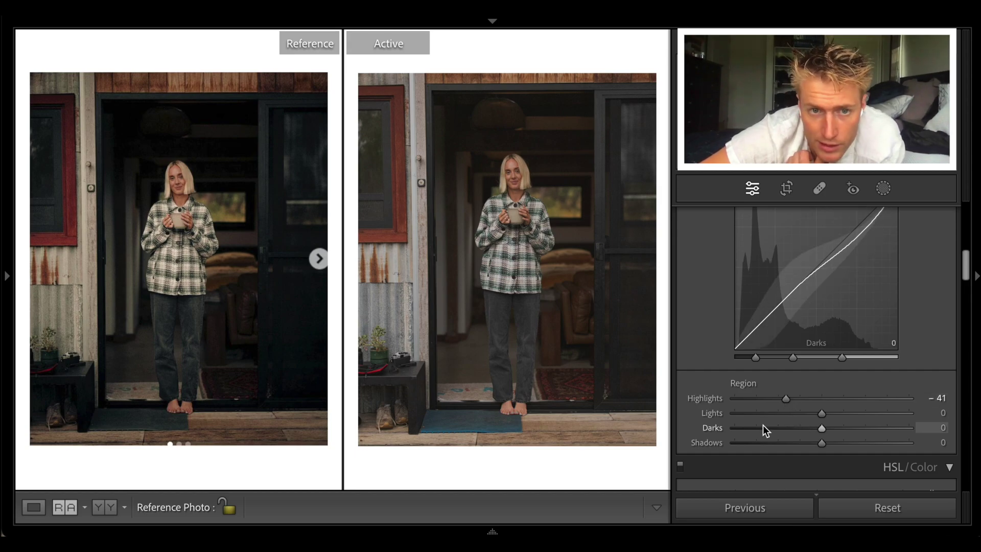
{"action": "left_click_drag", "start_coordinate": [763, 424], "coordinate": [760, 428]}
{"action": "left_click_drag", "start_coordinate": [821, 443], "coordinate": [787, 442]}
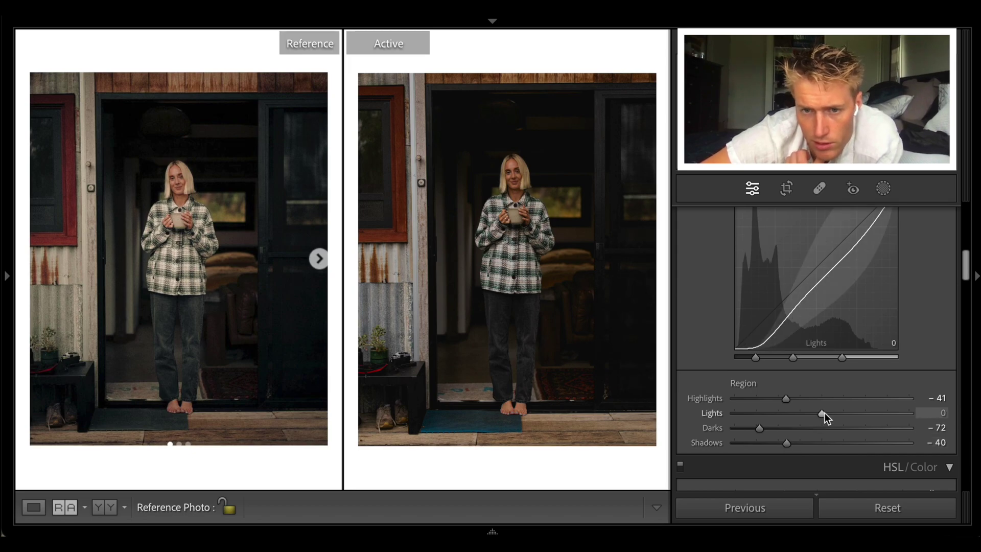
{"action": "left_click_drag", "start_coordinate": [824, 412], "coordinate": [836, 418]}
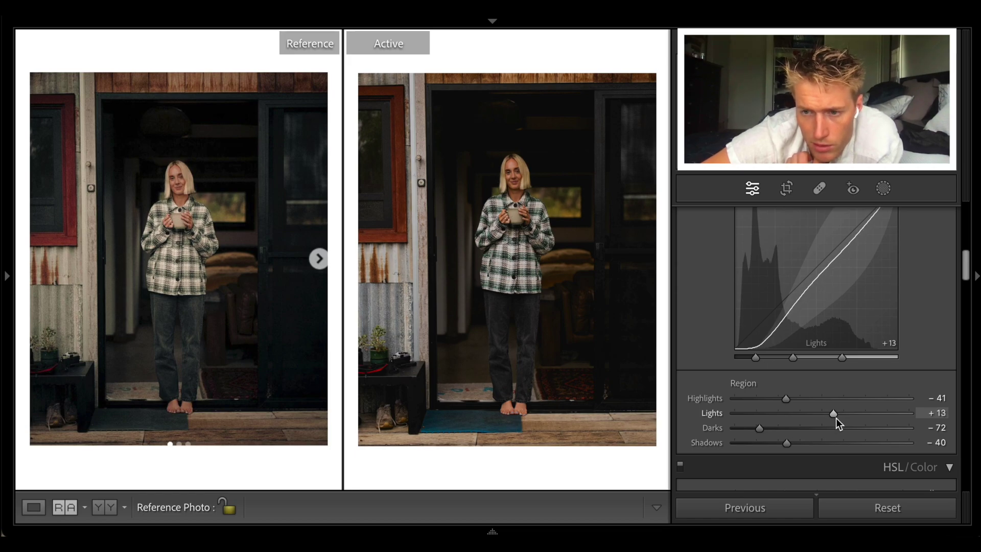
Step: Set Contrast +19 and Blacks +68, and raise Vibrance and Saturation to +16
{"action": "scroll", "coordinate": [830, 307], "scroll_direction": "up", "scroll_amount": 5}
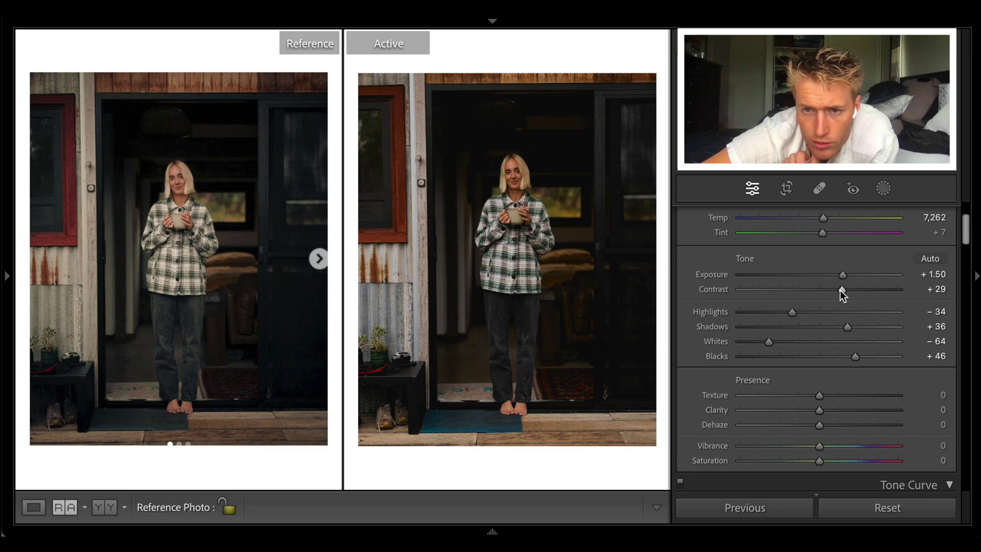
{"action": "left_click_drag", "start_coordinate": [842, 294], "coordinate": [833, 293]}
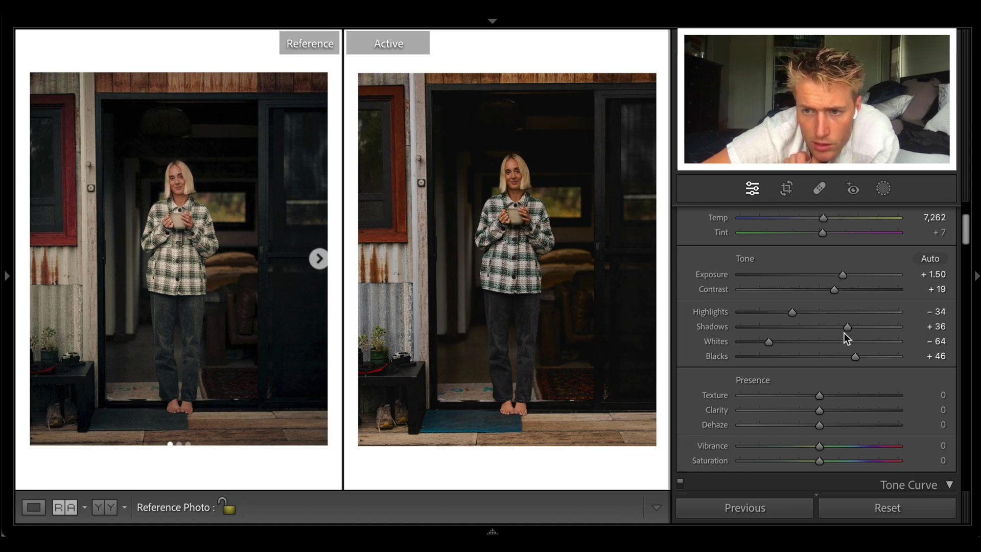
{"action": "left_click_drag", "start_coordinate": [855, 356], "coordinate": [872, 356]}
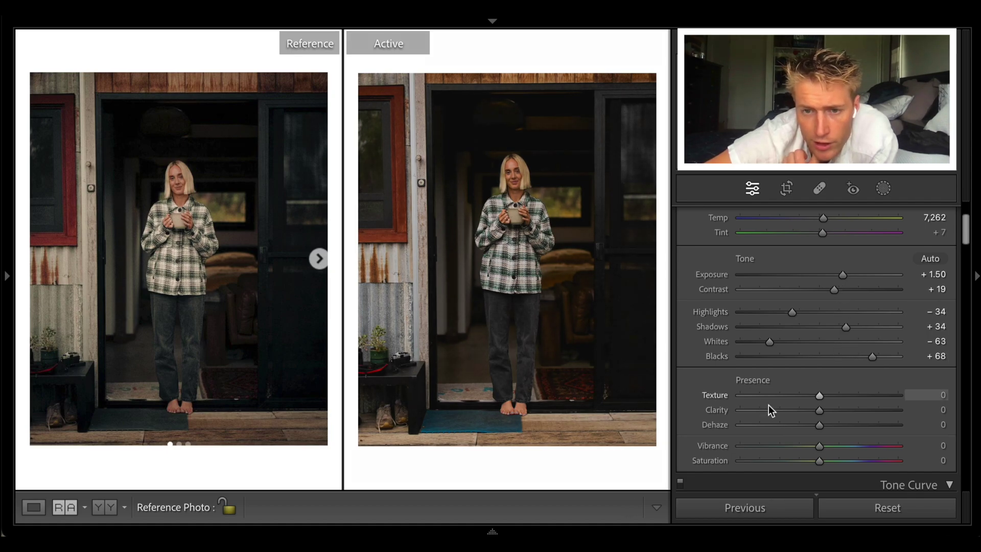
{"action": "left_click", "coordinate": [830, 444]}
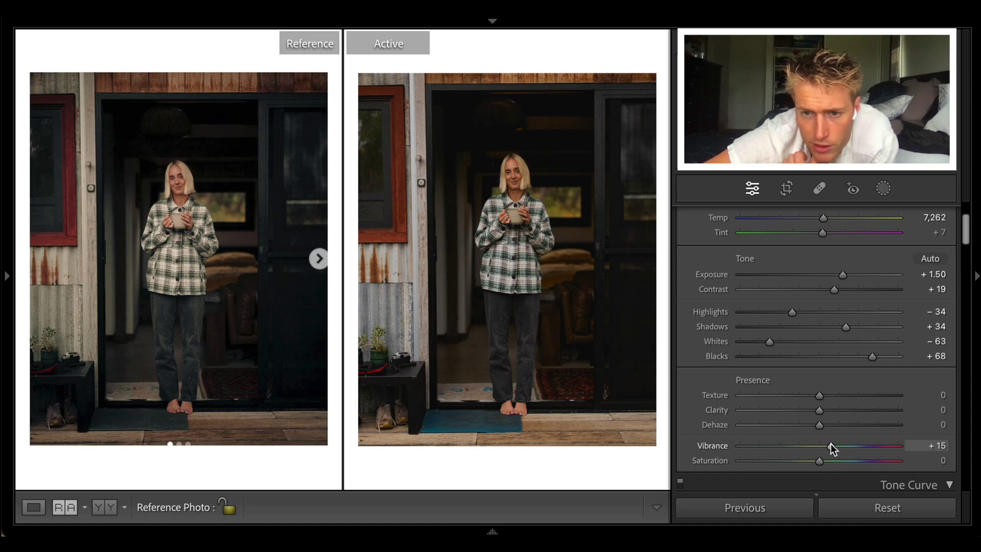
{"action": "left_click_drag", "start_coordinate": [831, 444], "coordinate": [832, 443]}
{"action": "left_click", "coordinate": [834, 460]}
Step: Lower HSL saturation: Red −23, Orange −36, Yellow −36, Green −23, Aqua −57, Blue −81
{"action": "scroll", "coordinate": [833, 460], "scroll_direction": "down", "scroll_amount": 15}
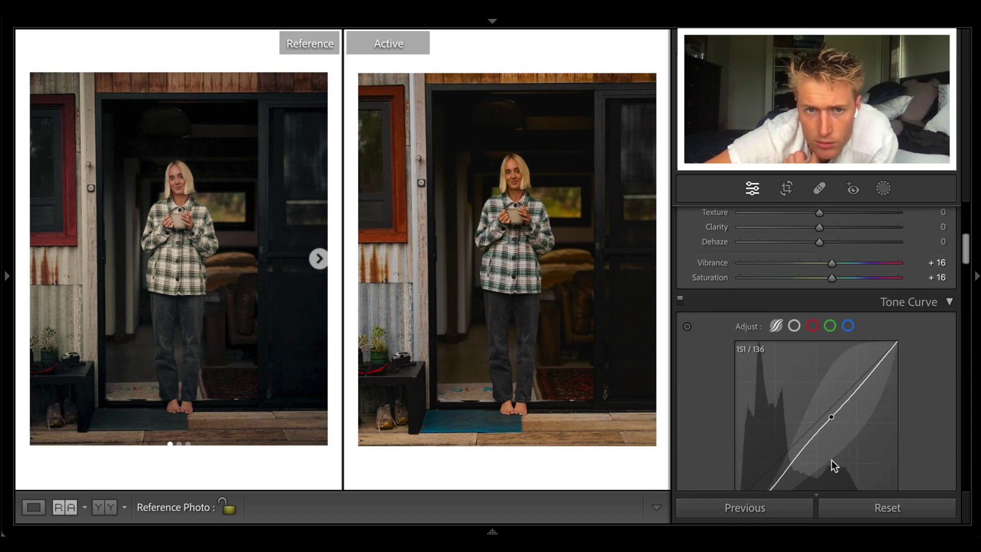
{"action": "scroll", "coordinate": [854, 370], "scroll_direction": "up", "scroll_amount": 2}
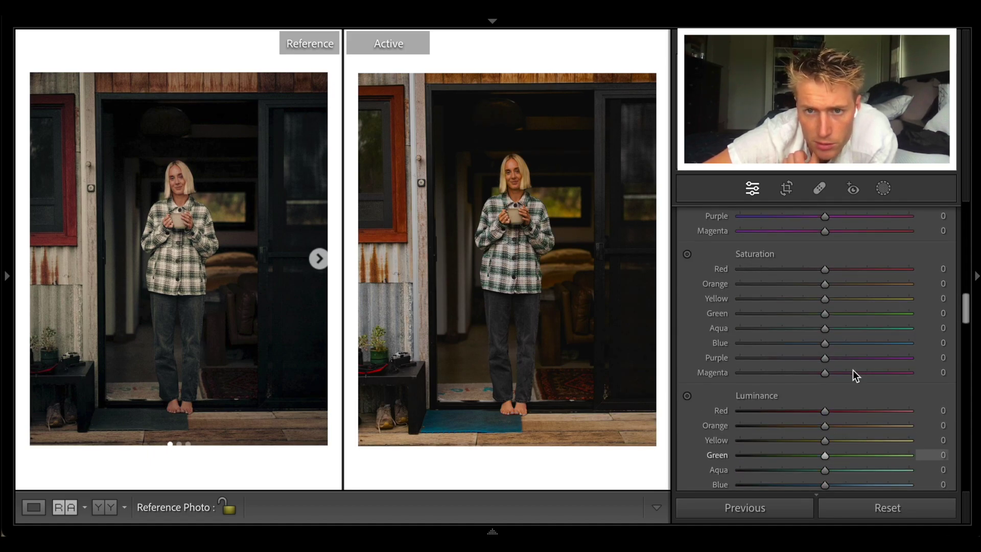
{"action": "left_click", "coordinate": [805, 270]}
{"action": "left_click", "coordinate": [803, 284]}
{"action": "left_click", "coordinate": [800, 297]}
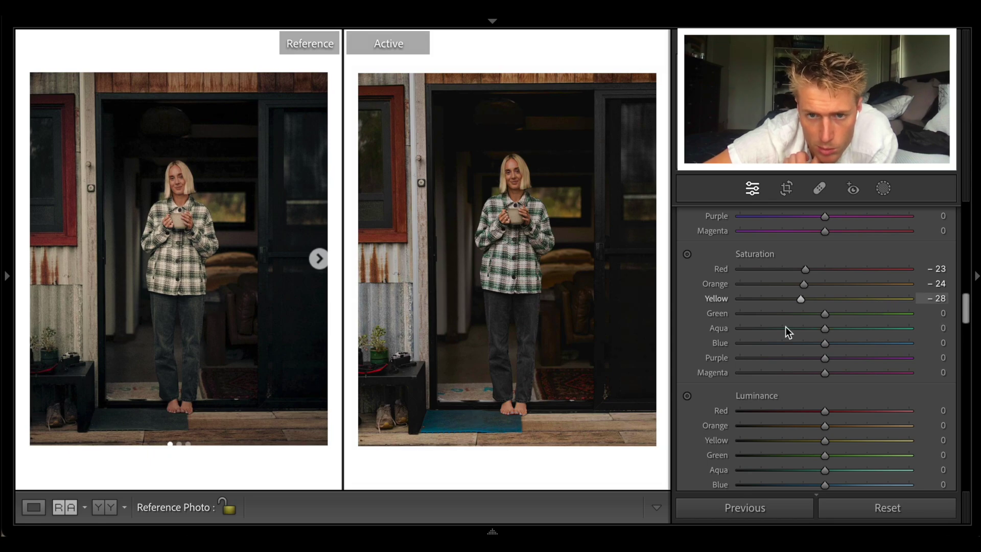
{"action": "left_click", "coordinate": [755, 343]}
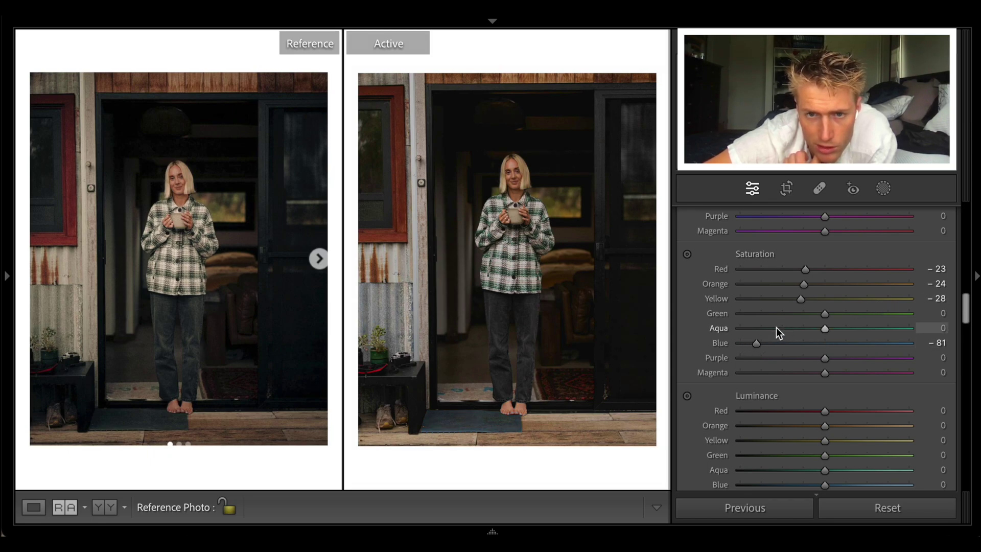
{"action": "left_click", "coordinate": [776, 328]}
{"action": "left_click", "coordinate": [805, 313]}
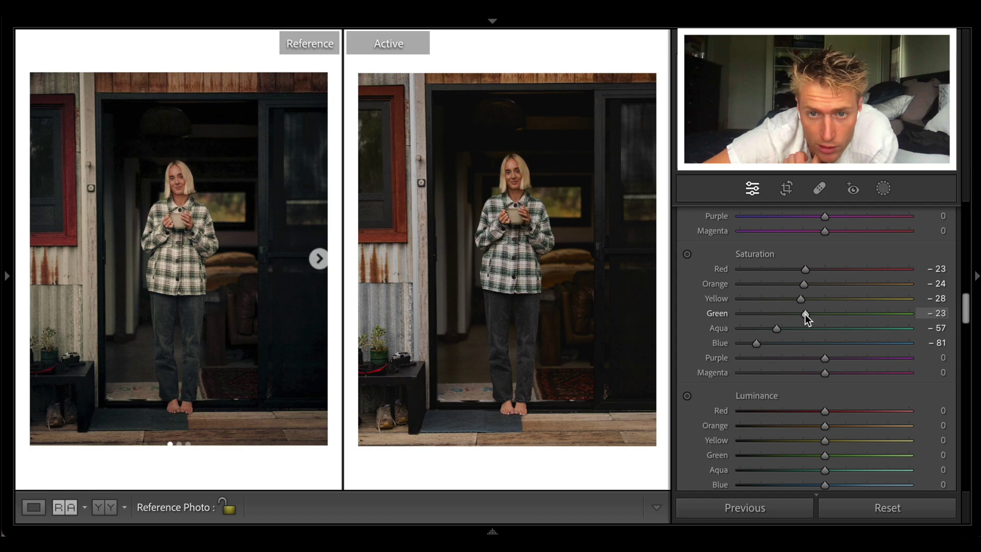
{"action": "left_click", "coordinate": [795, 283]}
{"action": "left_click", "coordinate": [794, 299]}
{"action": "scroll", "coordinate": [795, 296], "scroll_direction": "up", "scroll_amount": 6}
{"action": "scroll", "coordinate": [796, 296], "scroll_direction": "down", "scroll_amount": 4}
{"action": "scroll", "coordinate": [796, 297], "scroll_direction": "down", "scroll_amount": 10}
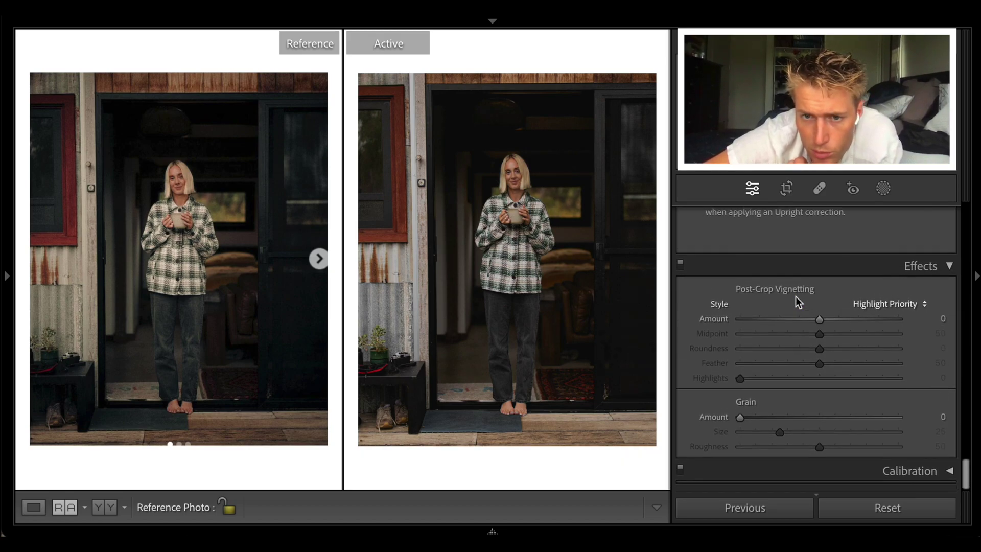
Step: Add a post-crop vignette with Amount −20, Midpoint 30, Feather 70 and Highlights 100
{"action": "left_click", "coordinate": [804, 317]}
{"action": "left_click_drag", "start_coordinate": [804, 317], "coordinate": [804, 318]}
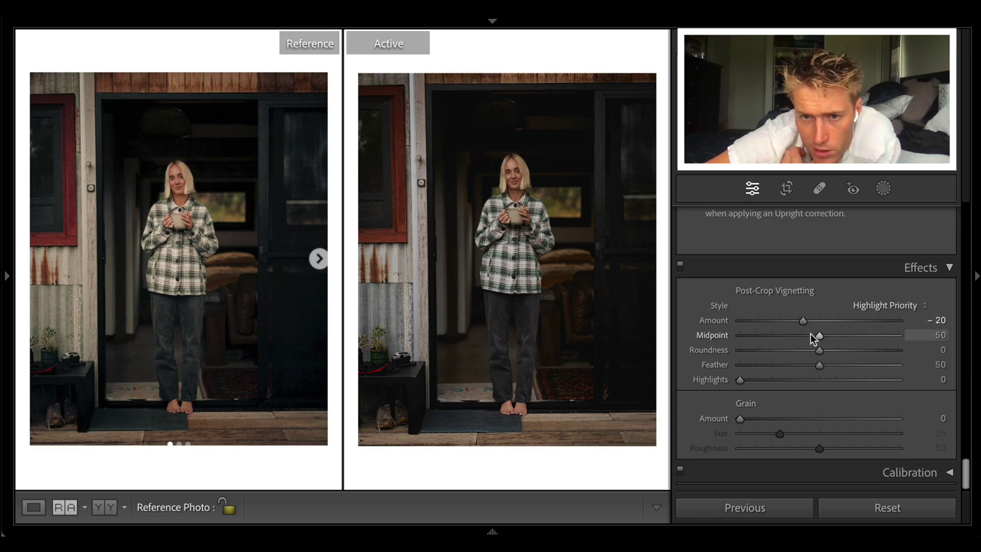
{"action": "left_click_drag", "start_coordinate": [801, 332], "coordinate": [787, 335]}
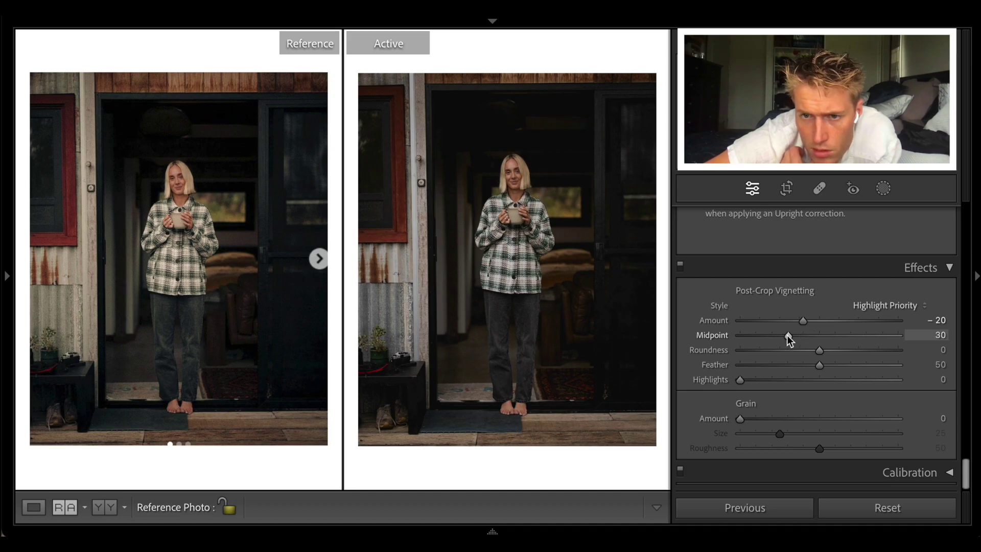
{"action": "left_click", "coordinate": [855, 365]}
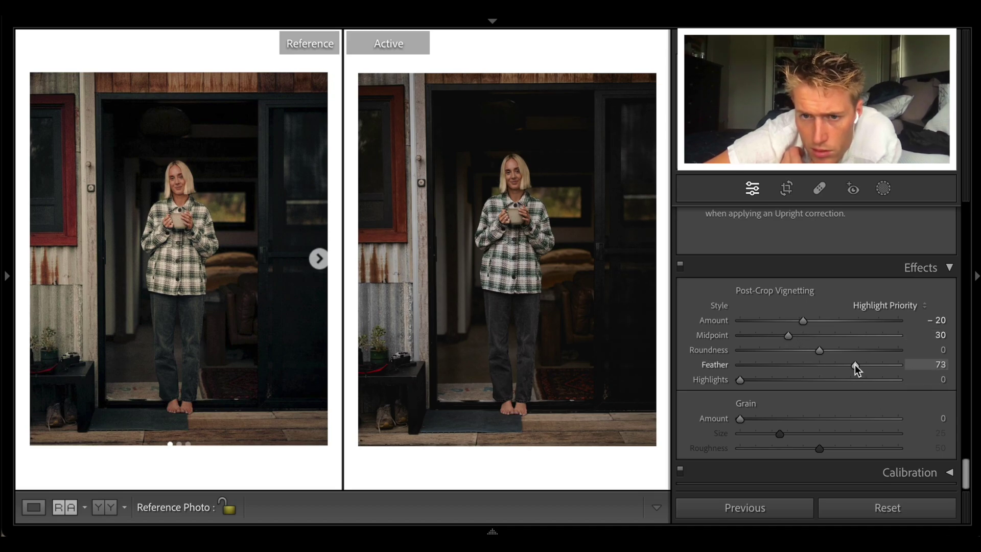
{"action": "left_click_drag", "start_coordinate": [853, 364], "coordinate": [850, 364]}
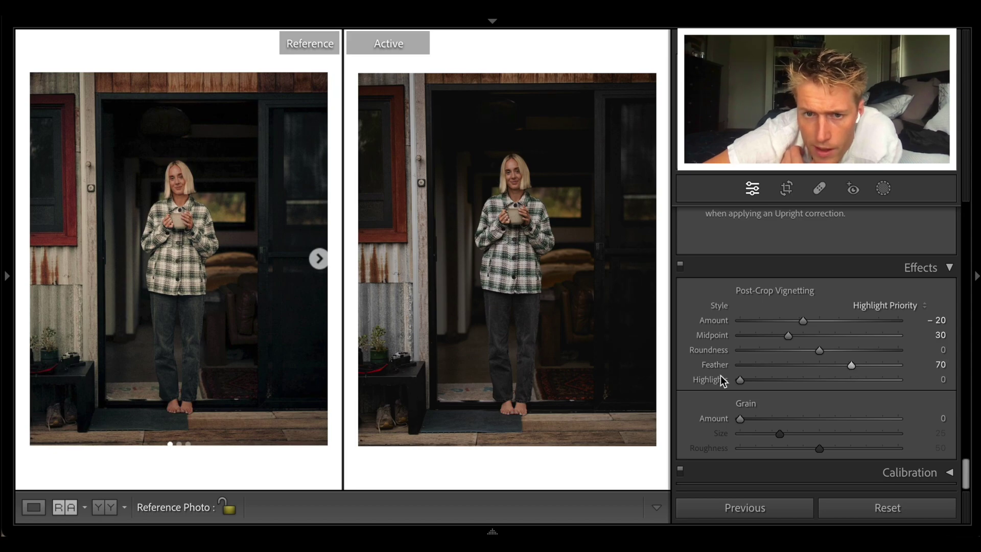
{"action": "left_click_drag", "start_coordinate": [740, 380], "coordinate": [898, 380]}
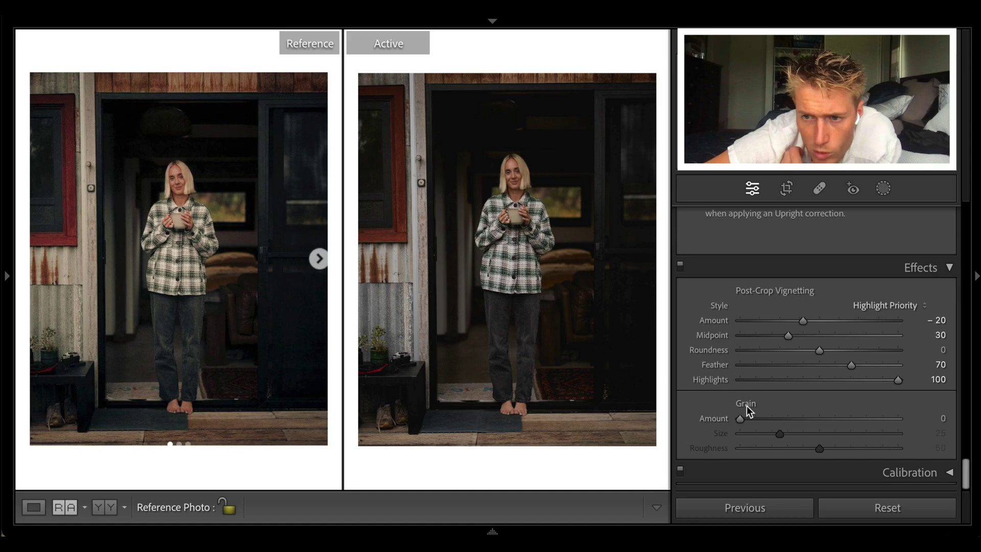
Step: Add film grain at Amount 30 with Size 18
{"action": "left_click", "coordinate": [778, 418]}
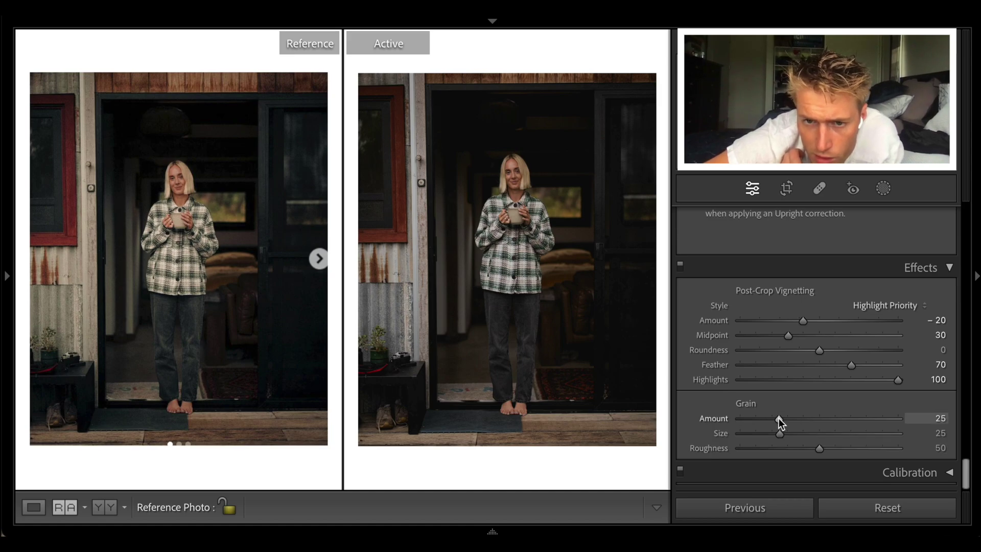
{"action": "left_click_drag", "start_coordinate": [771, 434], "coordinate": [764, 433]}
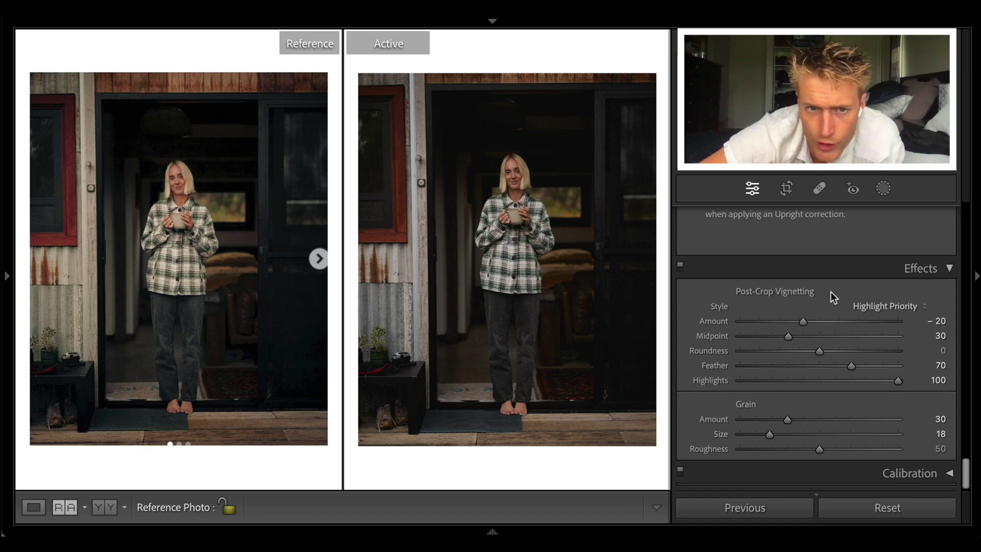
{"action": "scroll", "coordinate": [831, 292], "scroll_direction": "up", "scroll_amount": 15}
Step: Tint the highlights warm yellow at hue 44 with saturation 52
{"action": "scroll", "coordinate": [831, 292], "scroll_direction": "up", "scroll_amount": 10}
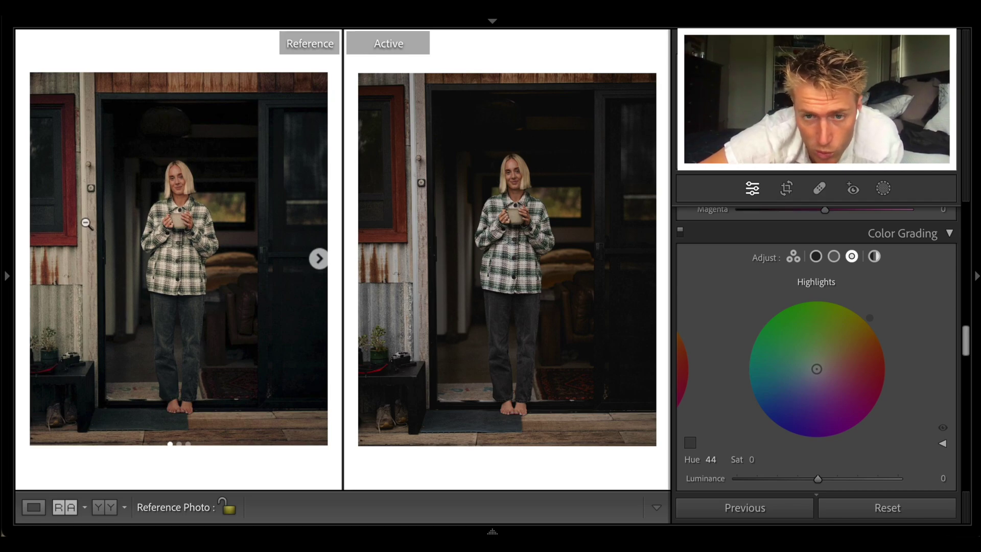
{"action": "left_click", "coordinate": [751, 460]}
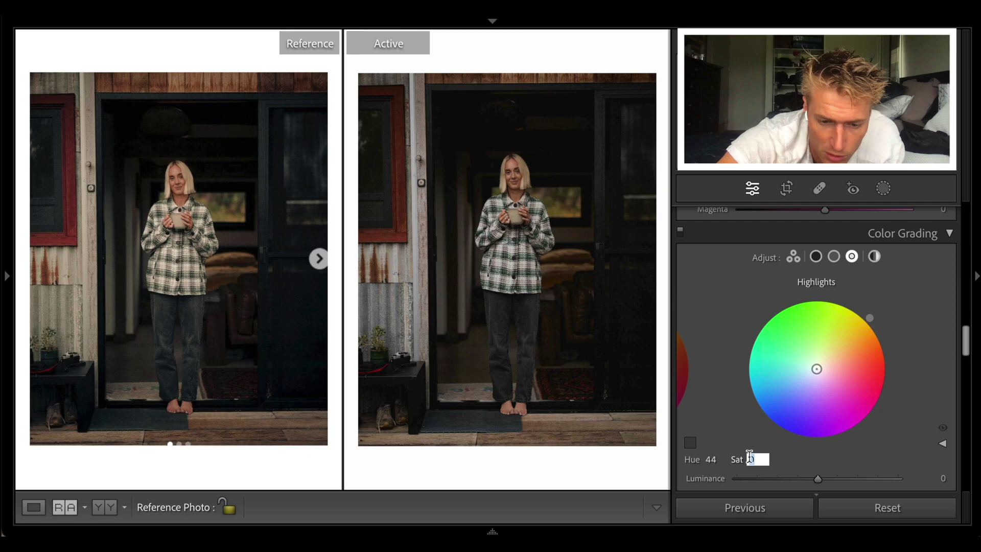
{"action": "type", "text": "52"}
{"action": "key", "text": "Return"}
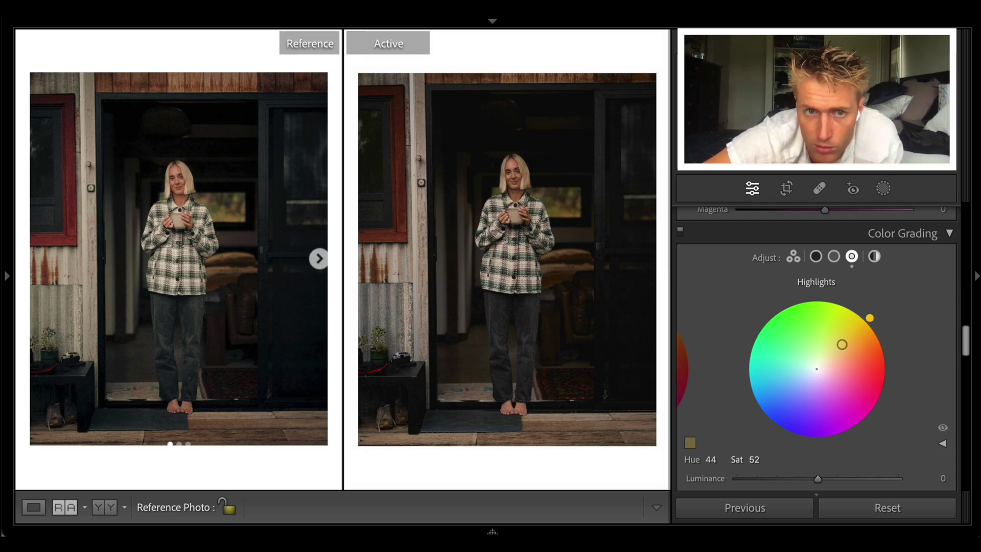
Step: Tint the shadows blue at hue 213 with saturation 14
{"action": "left_click", "coordinate": [816, 256]}
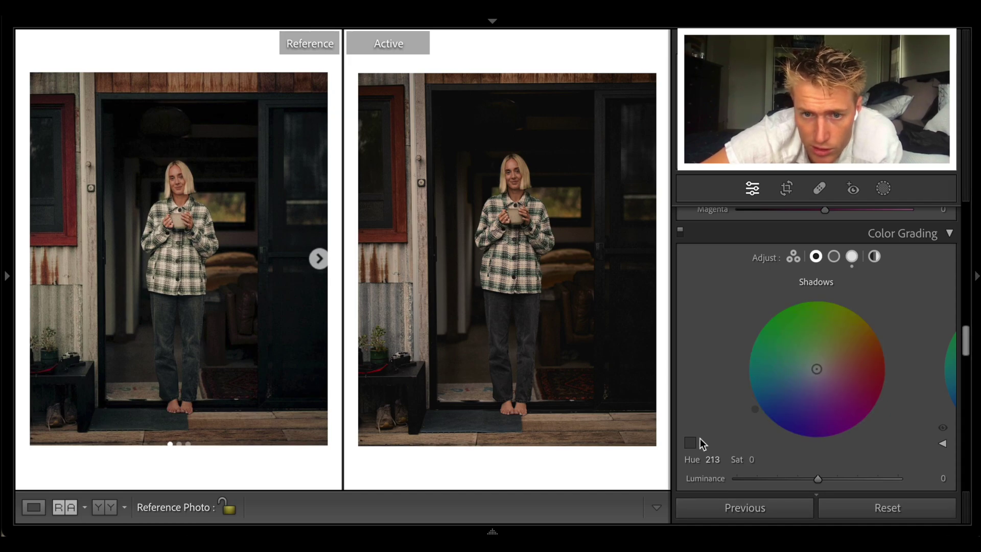
{"action": "left_click", "coordinate": [752, 459]}
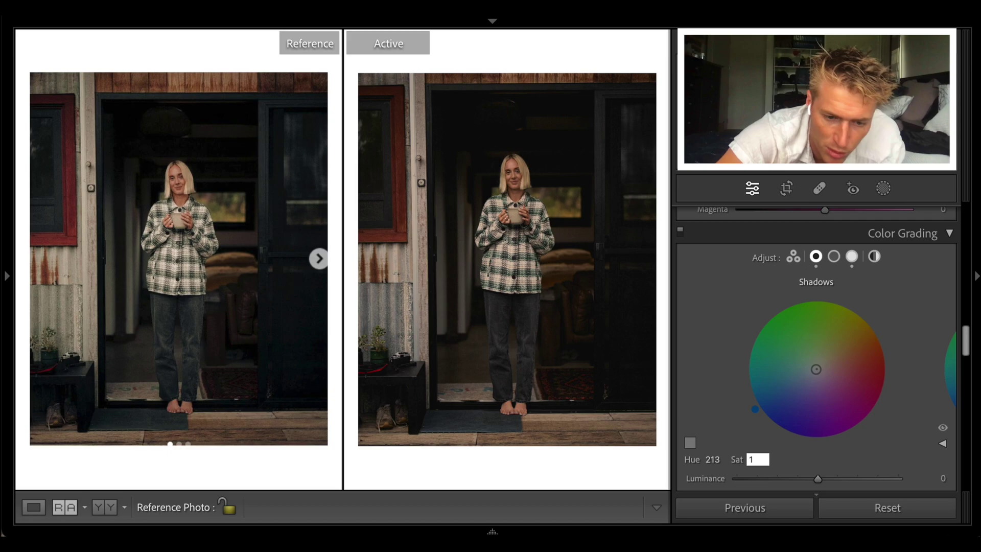
{"action": "type", "text": "14"}
{"action": "key", "text": "Return"}
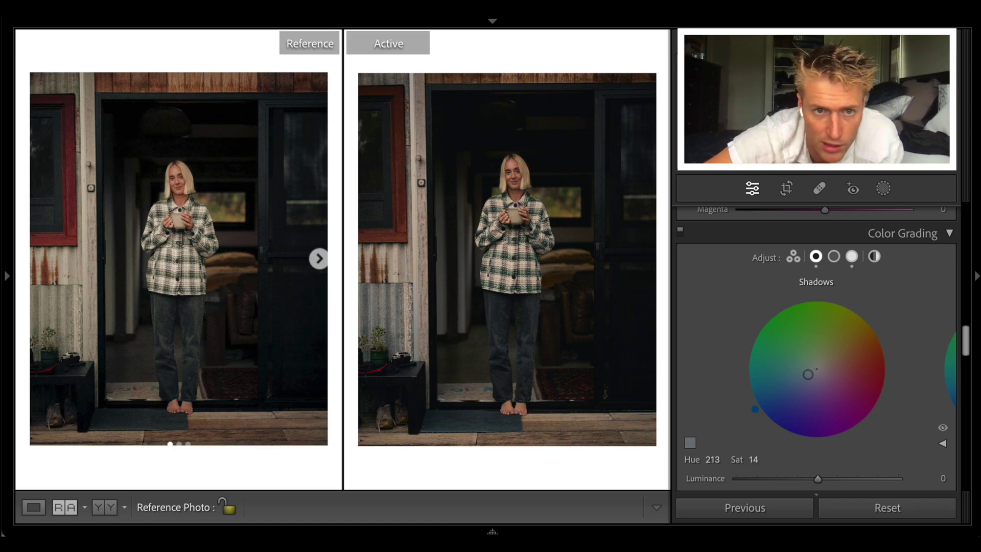
Step: Retune the HSL saturations, easing Aqua to -48 and resetting Blue saturation to 0
{"action": "scroll", "coordinate": [881, 275], "scroll_direction": "up", "scroll_amount": 10}
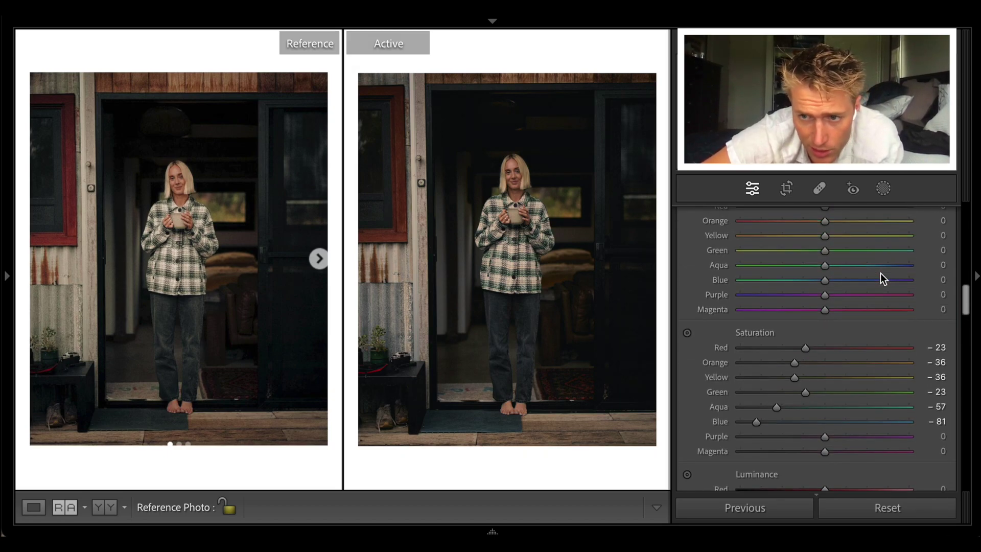
{"action": "scroll", "coordinate": [881, 275], "scroll_direction": "down", "scroll_amount": 2}
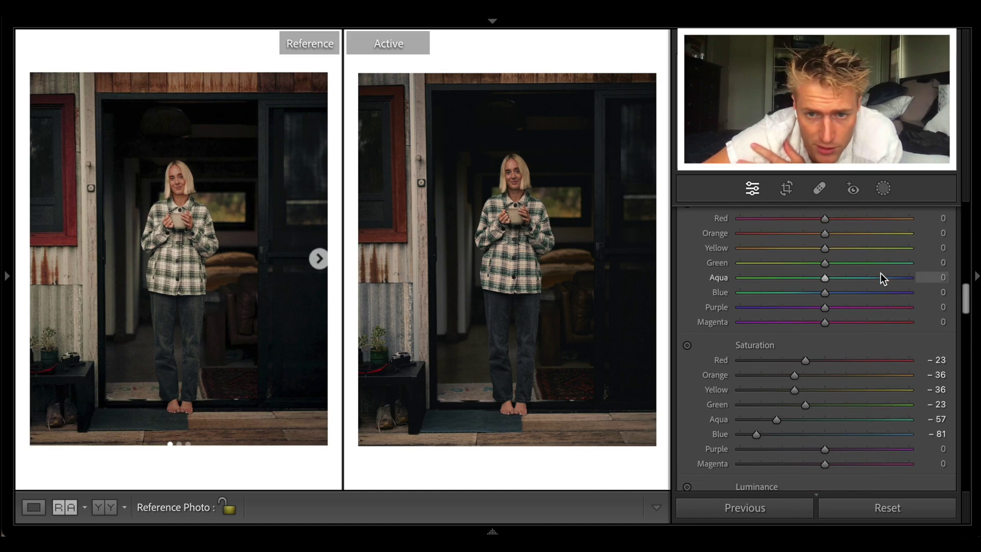
{"action": "scroll", "coordinate": [881, 273], "scroll_direction": "up", "scroll_amount": 3}
{"action": "mouse_move", "coordinate": [794, 373]}
{"action": "left_mouse_down"}
{"action": "mouse_move", "coordinate": [811, 378]}
{"action": "mouse_move", "coordinate": [802, 366]}
{"action": "mouse_move", "coordinate": [789, 388]}
{"action": "mouse_move", "coordinate": [801, 388]}
{"action": "left_mouse_up"}
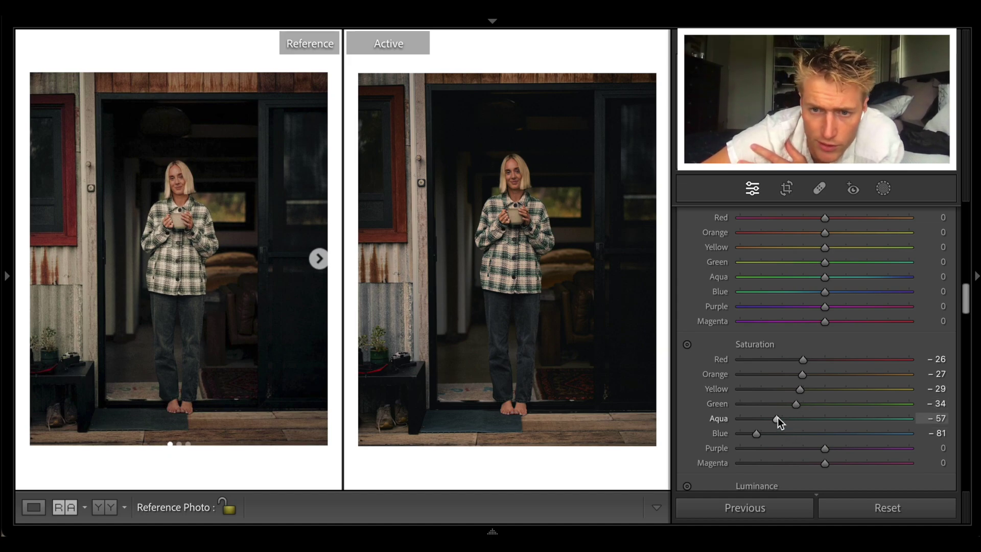
{"action": "left_click_drag", "start_coordinate": [781, 418], "coordinate": [753, 431]}
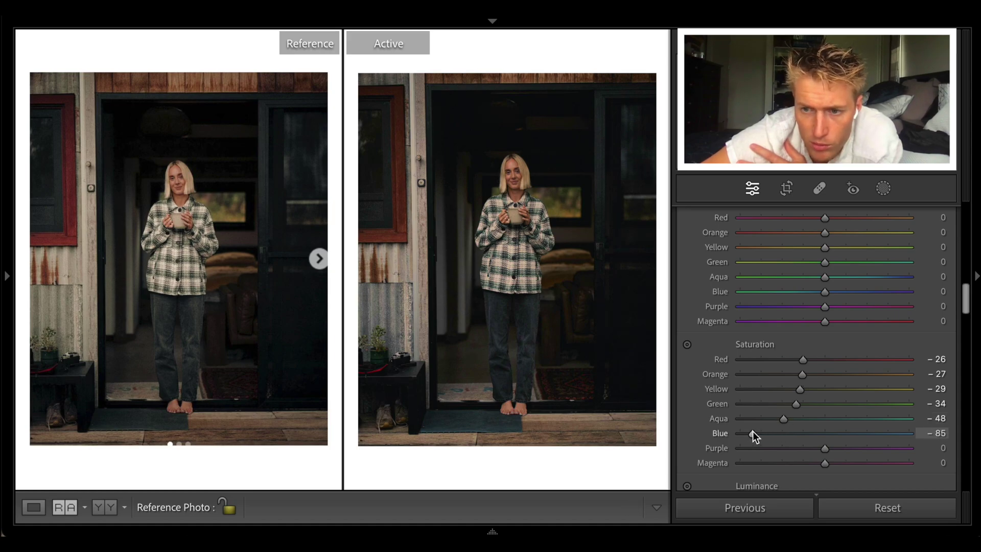
{"action": "double_click", "coordinate": [753, 433]}
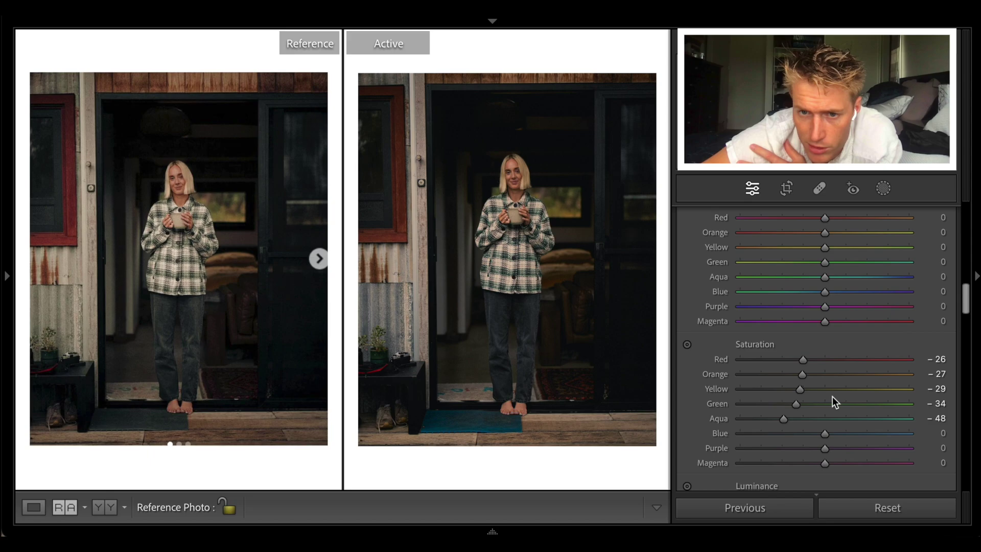
Step: Raise HSL luminance: Orange +5, Yellow +31 and Green to +100
{"action": "scroll", "coordinate": [833, 398], "scroll_direction": "down", "scroll_amount": 1}
{"action": "scroll", "coordinate": [832, 396], "scroll_direction": "down", "scroll_amount": 2}
{"action": "left_click_drag", "start_coordinate": [824, 378], "coordinate": [850, 398]}
{"action": "key", "text": "shift+Up"}
{"action": "key", "text": "shift+Up"}
{"action": "key", "text": "shift+Up"}
{"action": "key", "text": "shift+Up"}
{"action": "key", "text": "shift+Up"}
{"action": "key", "text": "shift+Up"}
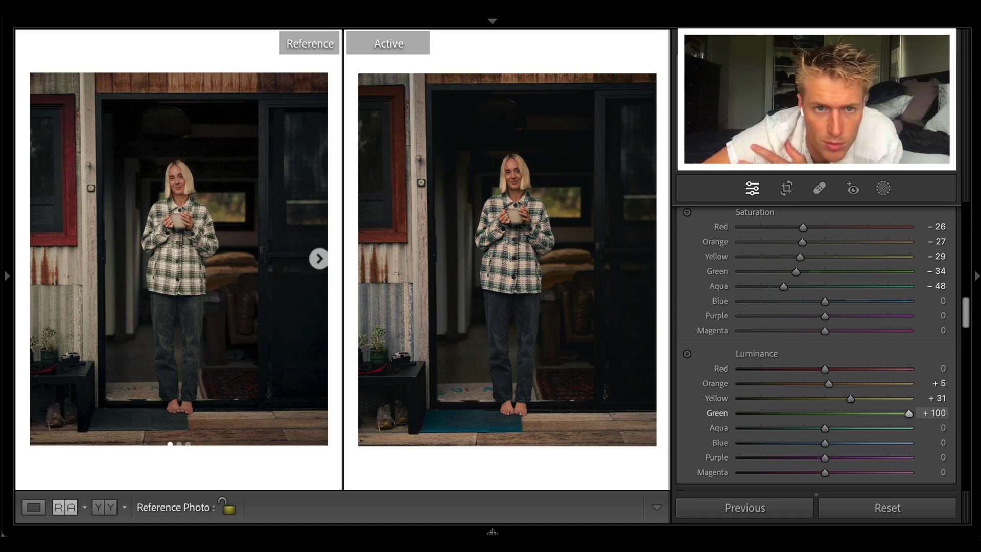
Step: Add a linear gradient mask over the bottom of the photo with Exposure -0.52
{"action": "scroll", "coordinate": [798, 400], "scroll_direction": "up", "scroll_amount": 10}
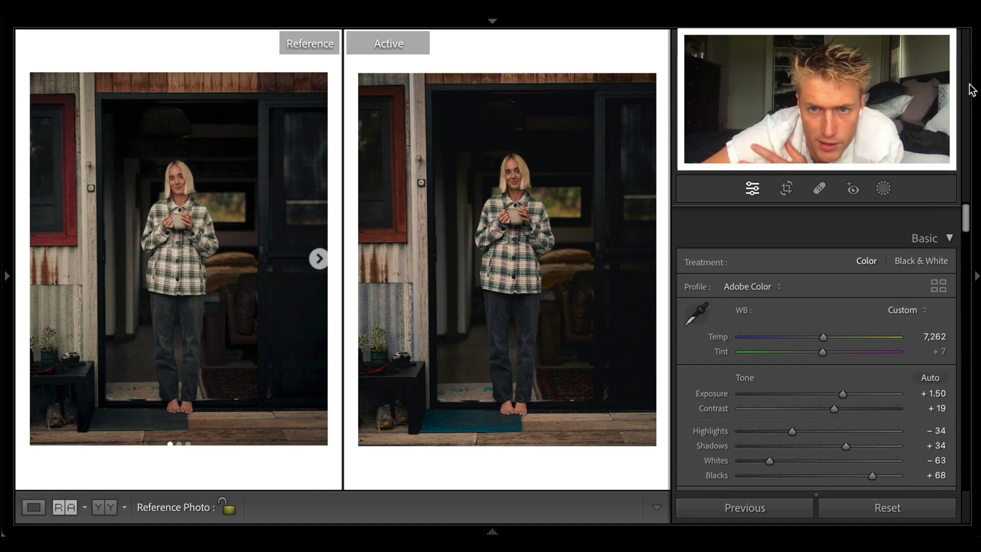
{"action": "left_click", "coordinate": [891, 187]}
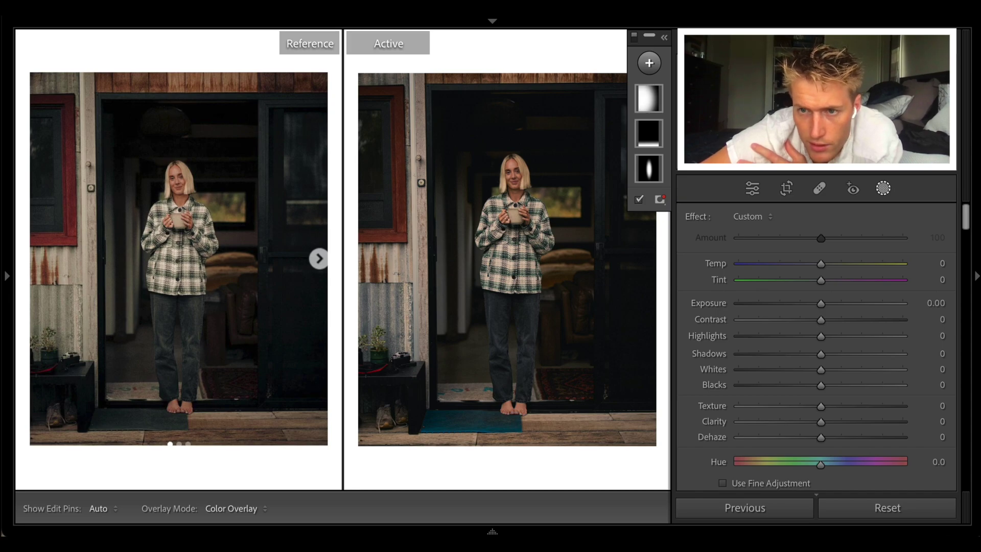
{"action": "left_click", "coordinate": [659, 137]}
{"action": "left_click_drag", "start_coordinate": [506, 438], "coordinate": [506, 352]}
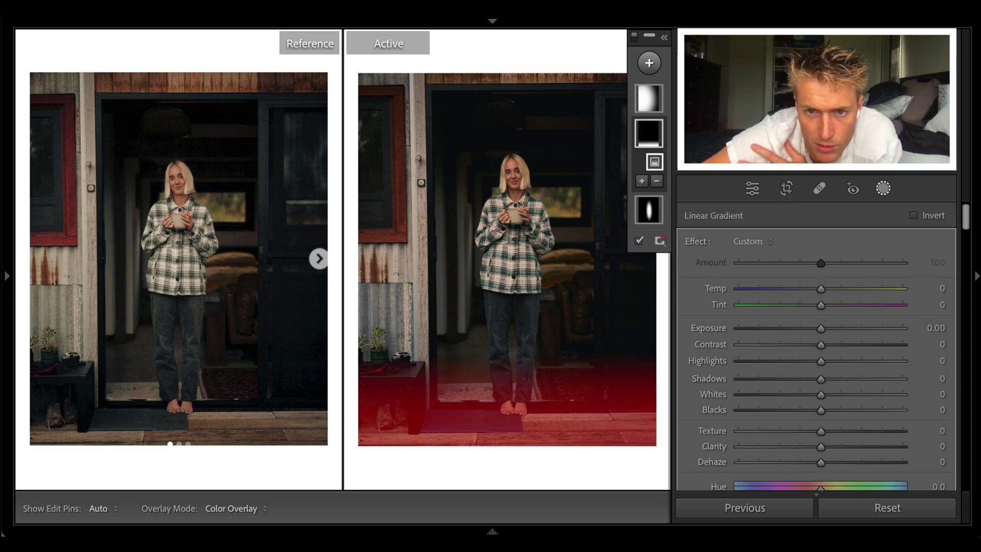
{"action": "left_click", "coordinate": [639, 241]}
{"action": "mouse_move", "coordinate": [809, 328]}
{"action": "left_mouse_down"}
{"action": "mouse_move", "coordinate": [798, 328]}
{"action": "mouse_move", "coordinate": [810, 328]}
{"action": "left_mouse_up"}
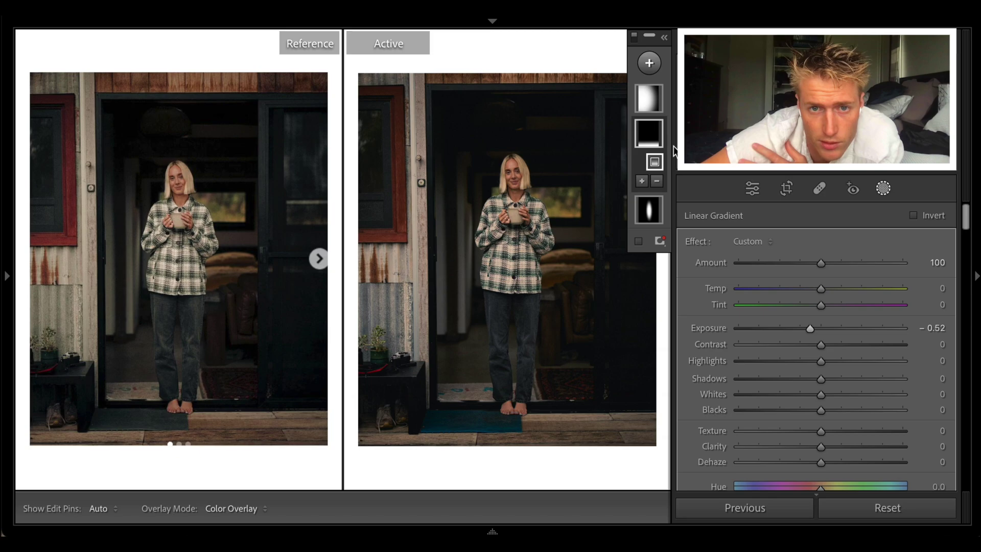
Step: Set the radial mask on the woman to Exposure 0.08, Shadows 6 and Whites -3
{"action": "left_click", "coordinate": [647, 214]}
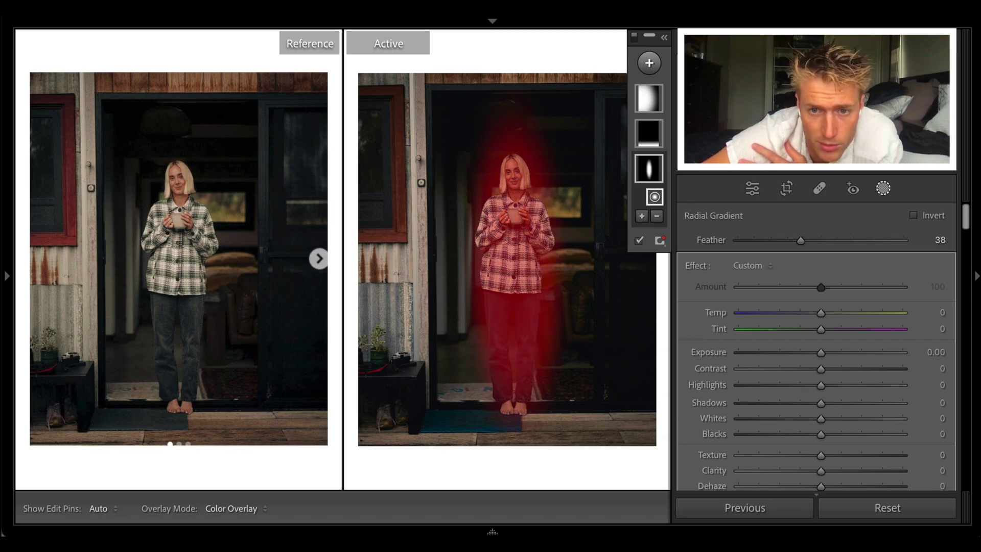
{"action": "left_click_drag", "start_coordinate": [822, 350], "coordinate": [822, 352]}
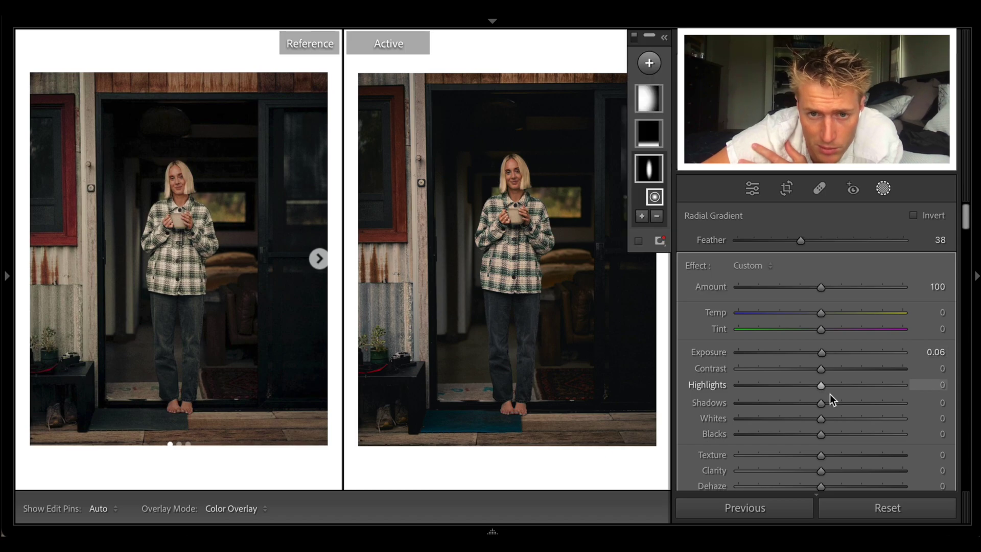
{"action": "left_click_drag", "start_coordinate": [830, 402], "coordinate": [825, 402]}
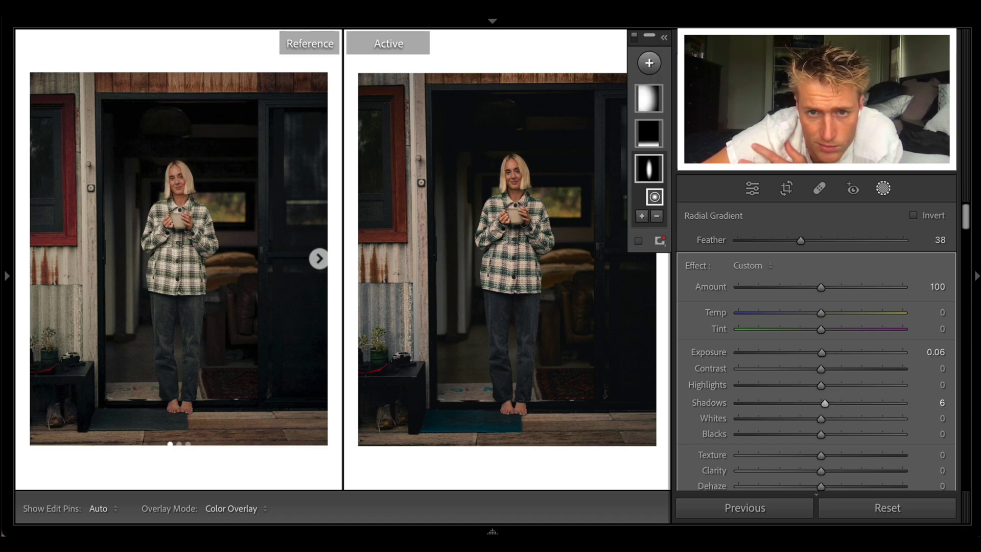
{"action": "left_click", "coordinate": [648, 104]}
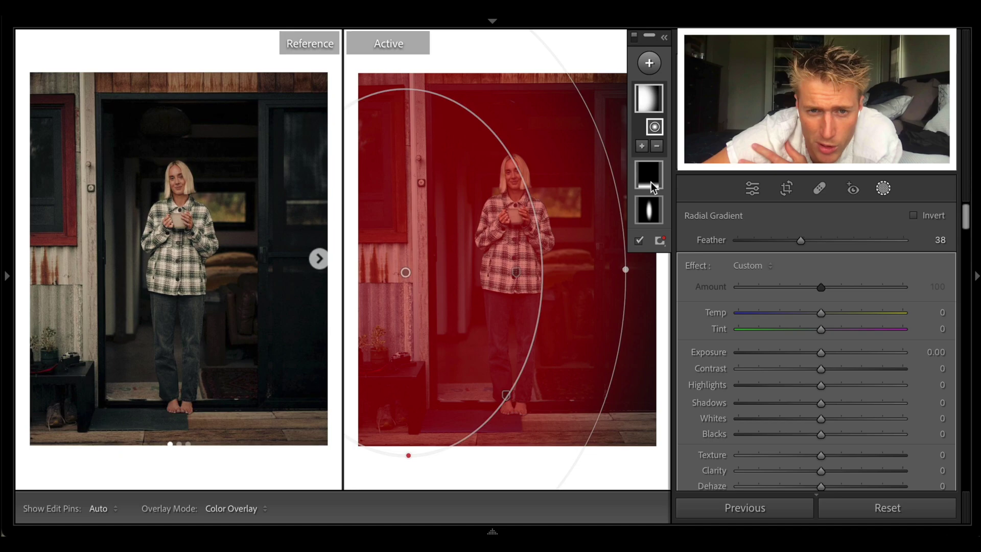
{"action": "left_click", "coordinate": [638, 241]}
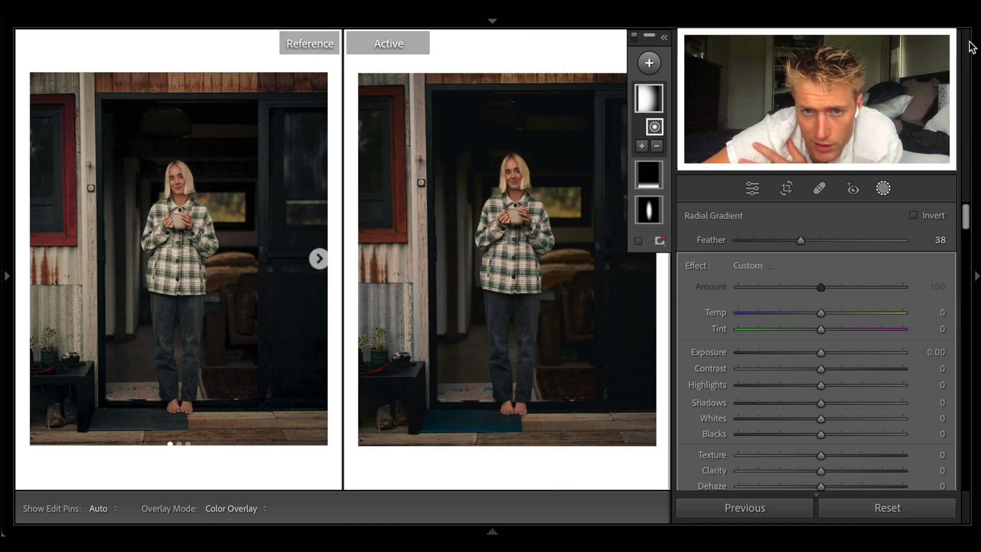
{"action": "scroll", "coordinate": [739, 277], "scroll_direction": "down", "scroll_amount": 3}
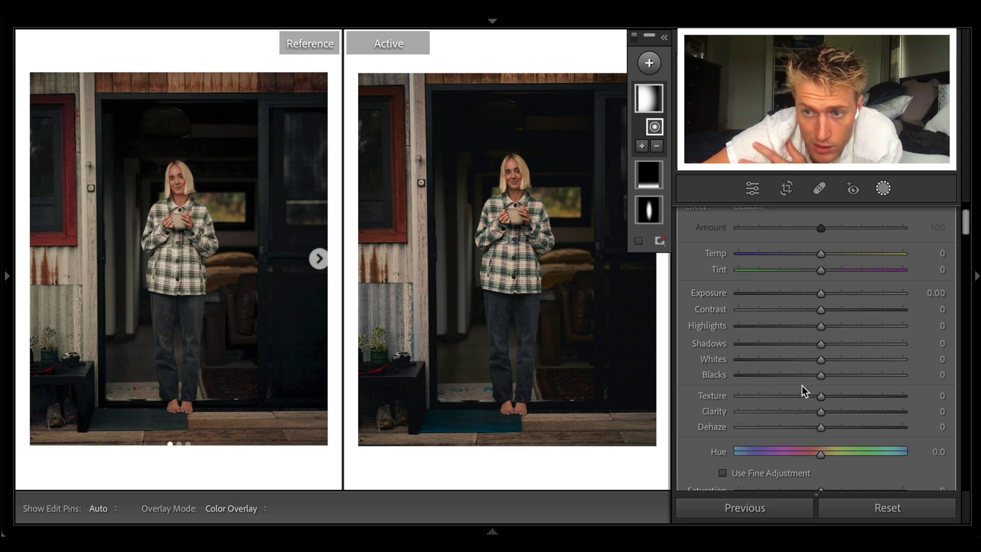
{"action": "scroll", "coordinate": [801, 385], "scroll_direction": "up", "scroll_amount": 3}
{"action": "left_click_drag", "start_coordinate": [820, 352], "coordinate": [822, 354]}
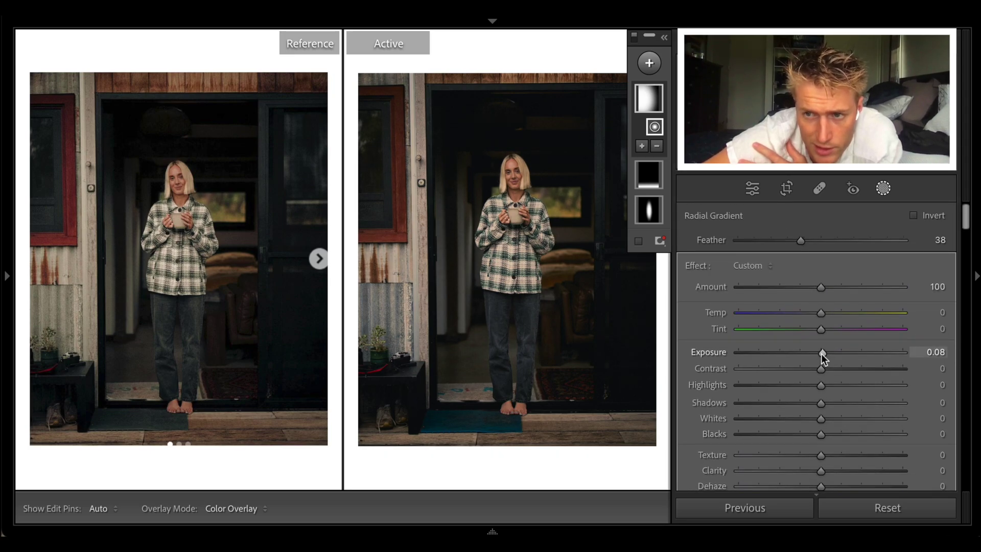
{"action": "mouse_move", "coordinate": [821, 403]}
{"action": "left_mouse_down"}
{"action": "mouse_move", "coordinate": [830, 402]}
{"action": "mouse_move", "coordinate": [811, 416]}
{"action": "mouse_move", "coordinate": [642, 407]}
{"action": "mouse_move", "coordinate": [955, 429]}
{"action": "mouse_move", "coordinate": [736, 413]}
{"action": "mouse_move", "coordinate": [811, 425]}
{"action": "mouse_move", "coordinate": [826, 400]}
{"action": "left_mouse_up"}
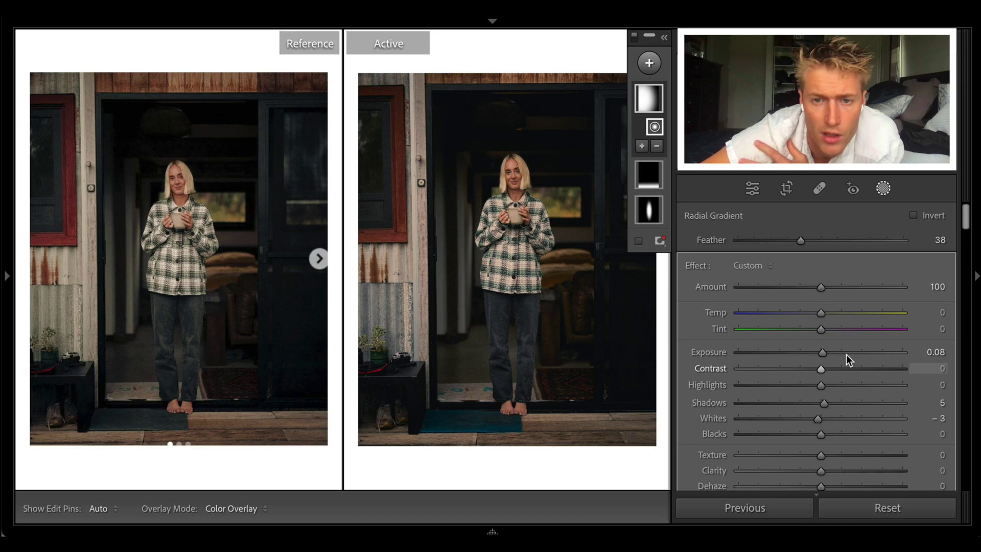
Step: Review the Develop panels, then close Masking to bring back the Basic panel
{"action": "scroll", "coordinate": [846, 355], "scroll_direction": "down", "scroll_amount": 6}
{"action": "scroll", "coordinate": [846, 354], "scroll_direction": "down", "scroll_amount": 15}
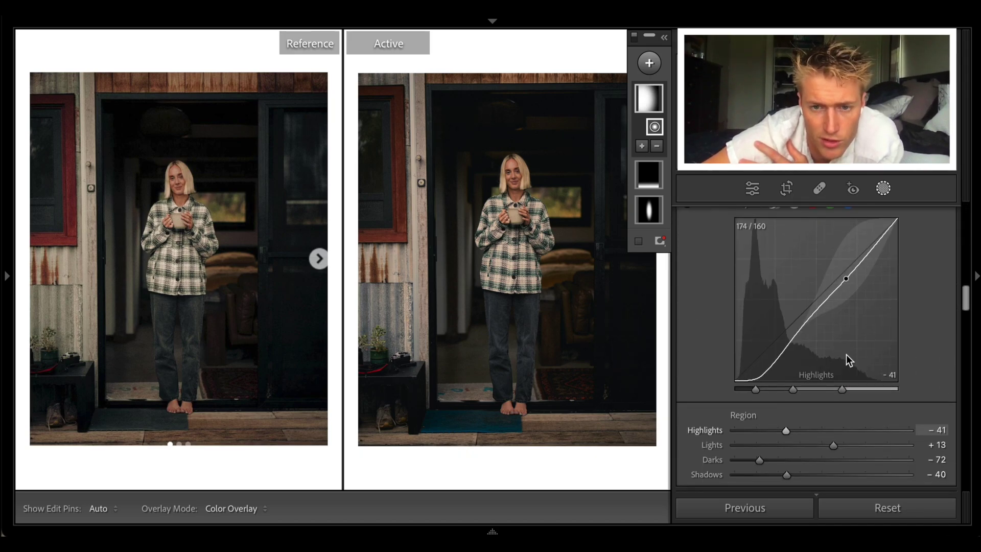
{"action": "scroll", "coordinate": [846, 354], "scroll_direction": "down", "scroll_amount": 10}
{"action": "scroll", "coordinate": [846, 354], "scroll_direction": "up", "scroll_amount": 7}
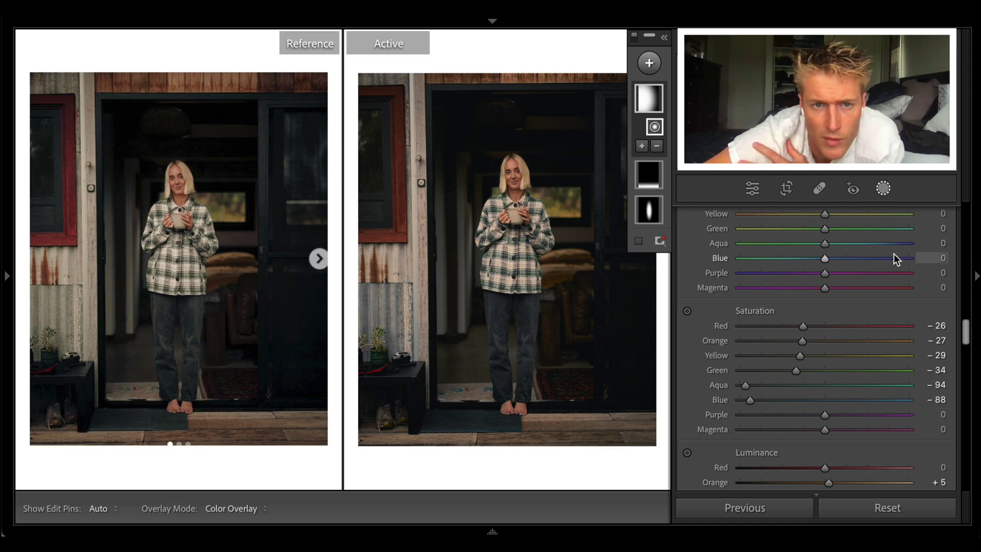
{"action": "scroll", "coordinate": [893, 253], "scroll_direction": "up", "scroll_amount": 15}
{"action": "scroll", "coordinate": [893, 254], "scroll_direction": "up", "scroll_amount": 1}
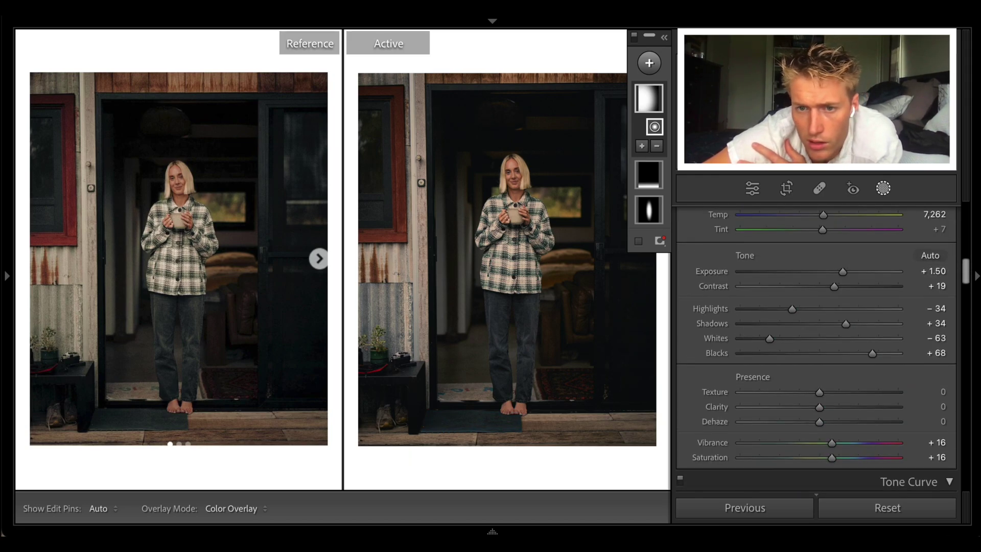
{"action": "scroll", "coordinate": [808, 386], "scroll_direction": "down", "scroll_amount": 10}
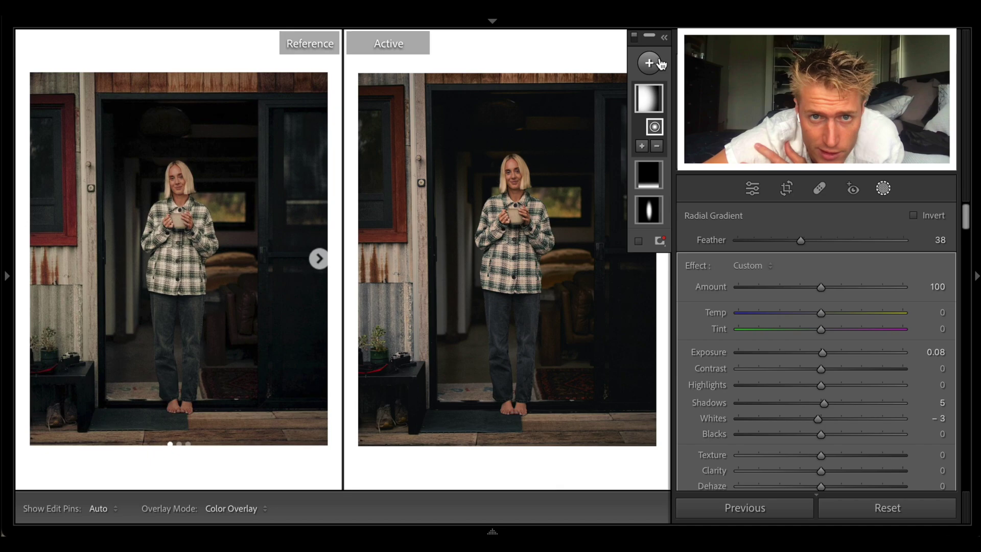
{"action": "left_click", "coordinate": [883, 188]}
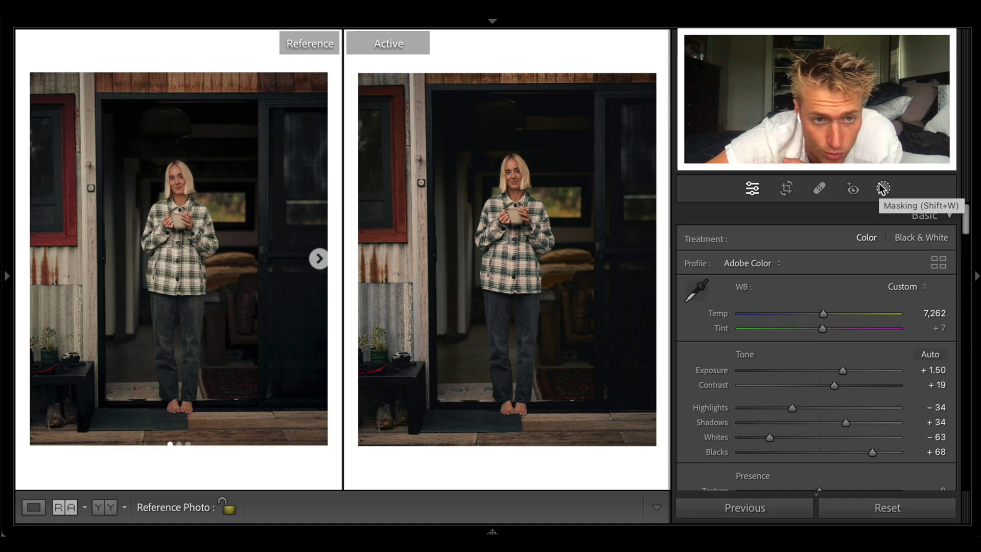
Step: Lower Whites to -76, compare against the unedited original, then restore edits and the reference view
{"action": "left_click_drag", "start_coordinate": [769, 437], "coordinate": [758, 438]}
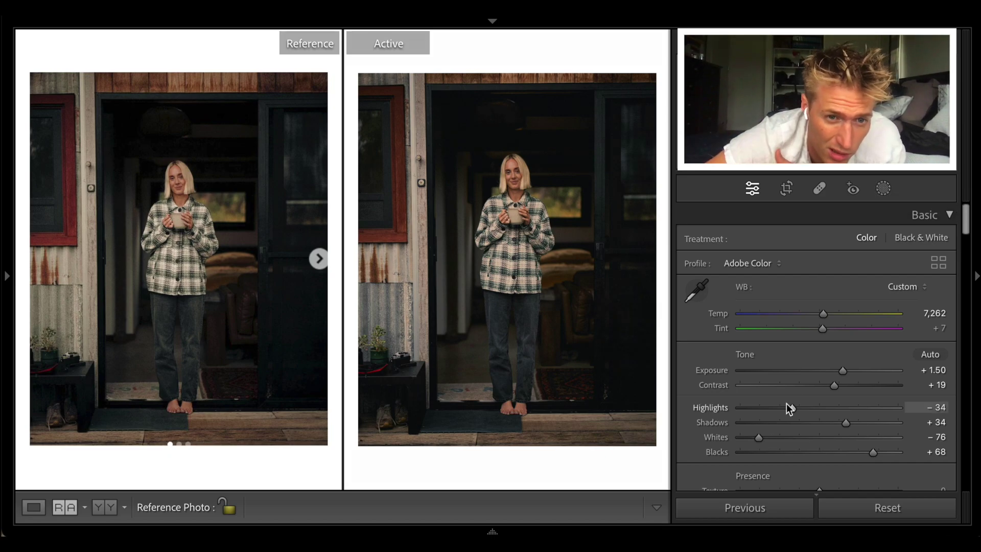
{"action": "left_click", "coordinate": [877, 507]}
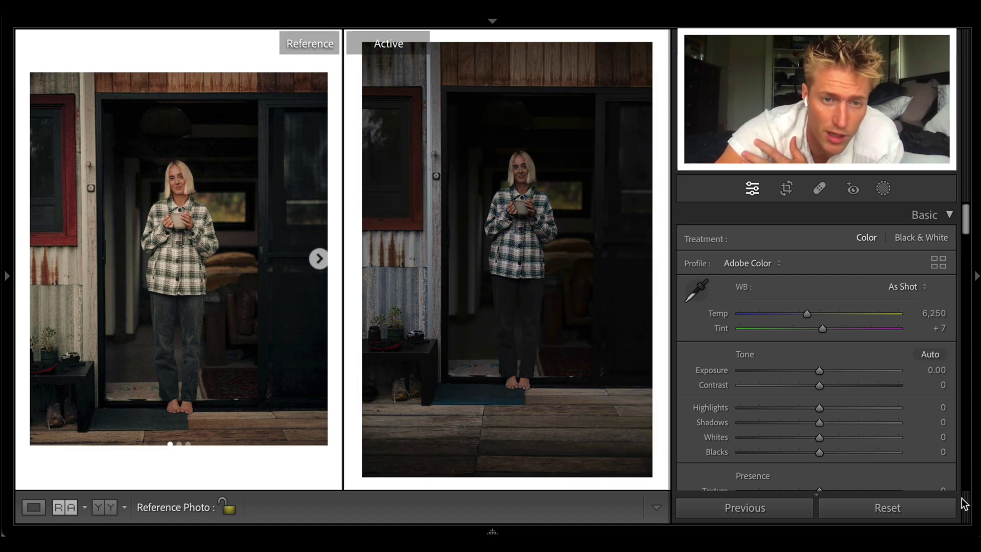
{"action": "key", "text": "ctrl+z"}
{"action": "key", "text": "d"}
{"action": "left_click", "coordinate": [902, 498]}
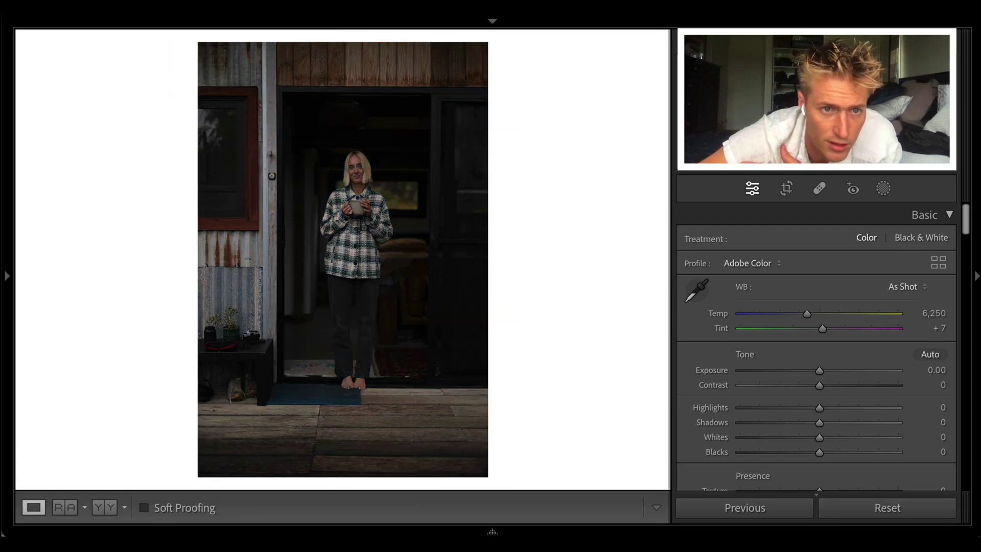
{"action": "key", "text": "ctrl+z"}
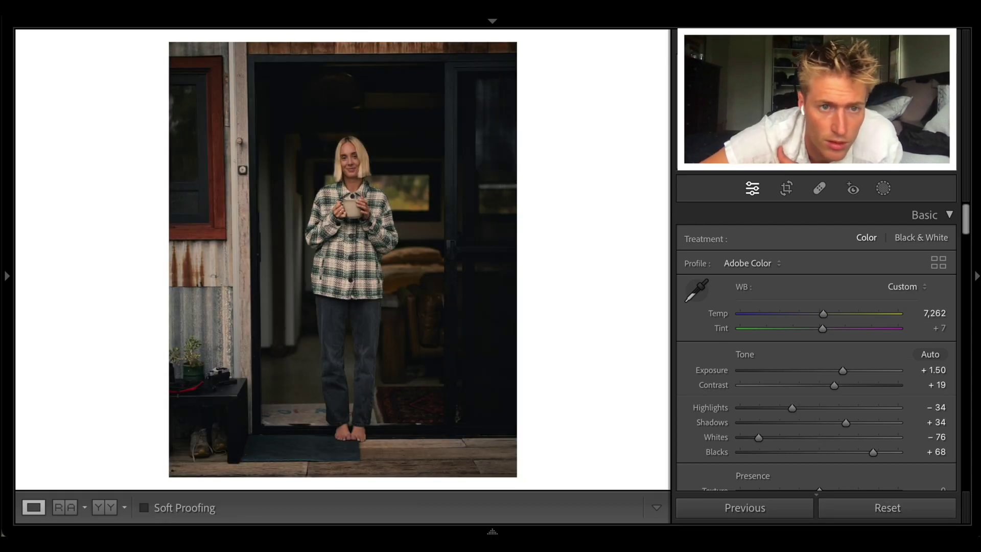
{"action": "key", "text": "shift+r"}
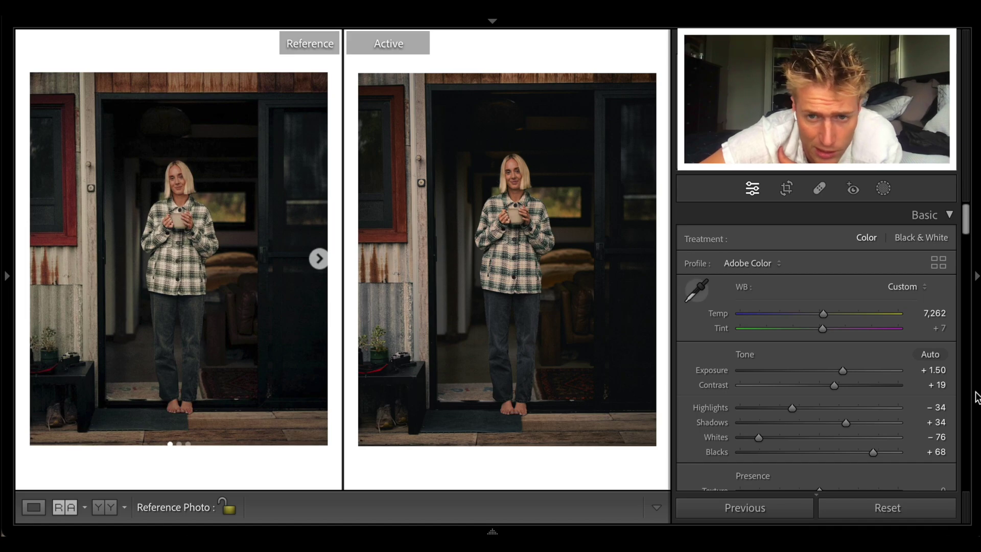
Step: Fully desaturate Blue and Aqua in HSL, both to -100
{"action": "scroll", "coordinate": [753, 217], "scroll_direction": "down", "scroll_amount": 15}
{"action": "scroll", "coordinate": [753, 217], "scroll_direction": "up", "scroll_amount": 10}
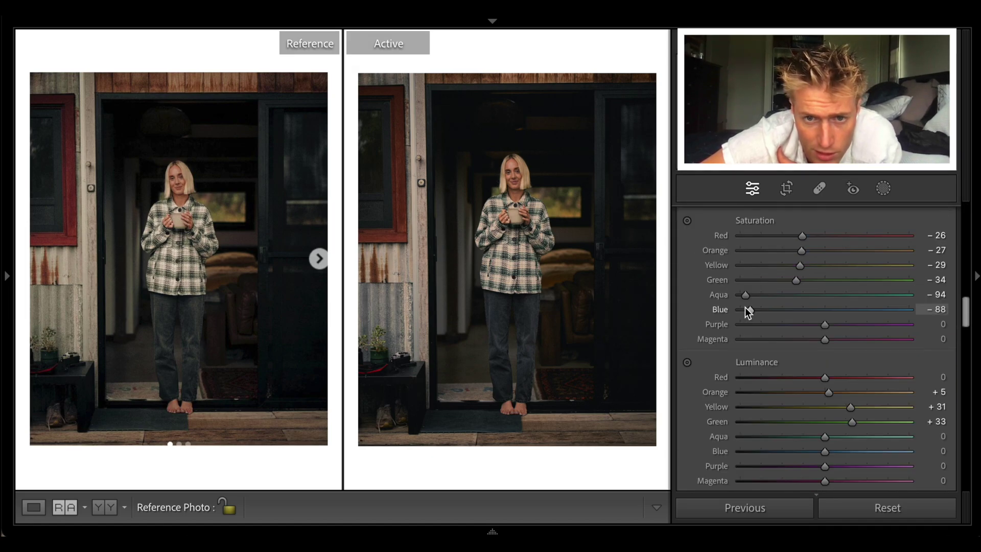
{"action": "left_click_drag", "start_coordinate": [746, 308], "coordinate": [677, 309]}
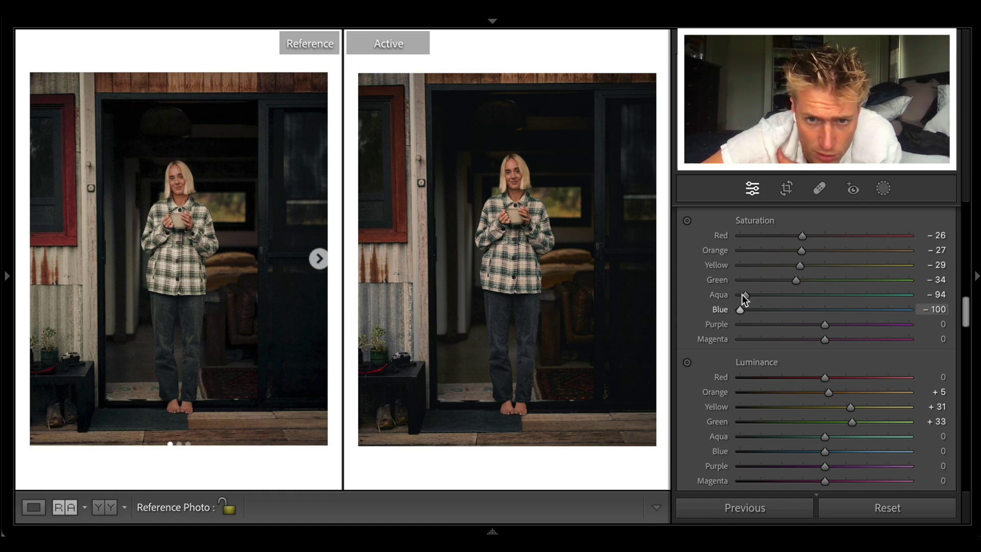
{"action": "left_click_drag", "start_coordinate": [734, 296], "coordinate": [734, 297]}
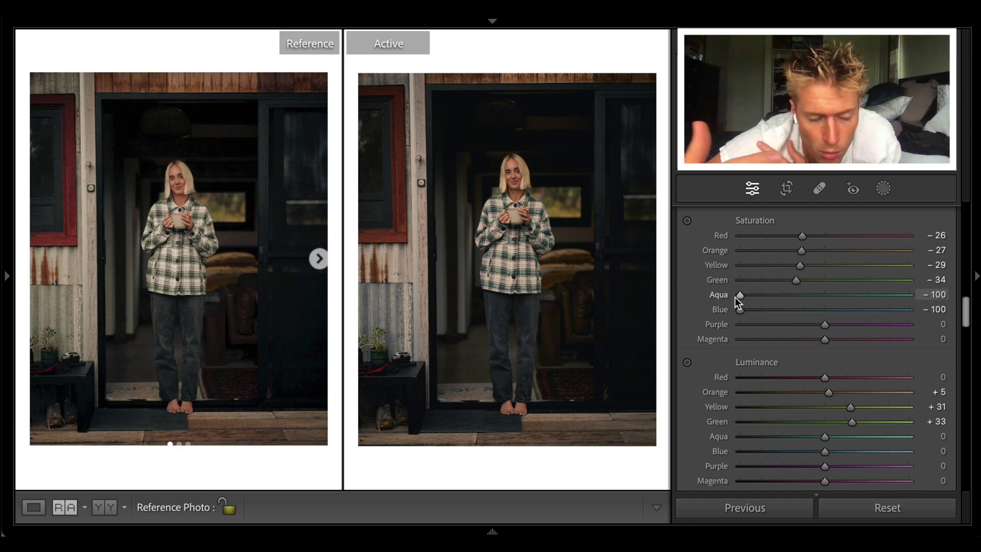
Step: Warm Temp to 7,298, lower Clarity to about -14, and add Grain amount 37
{"action": "scroll", "coordinate": [735, 296], "scroll_direction": "up", "scroll_amount": 10}
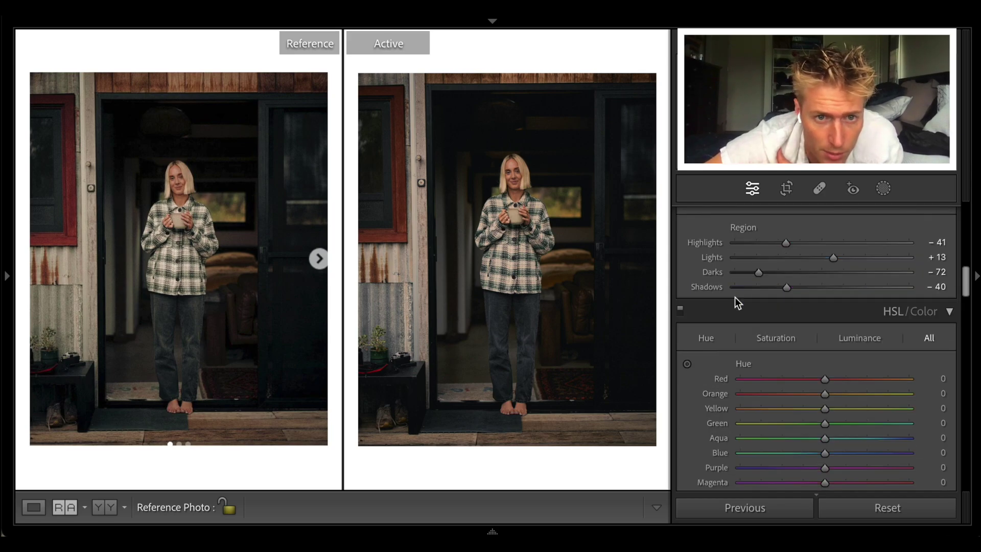
{"action": "left_click_drag", "start_coordinate": [823, 314], "coordinate": [826, 311]}
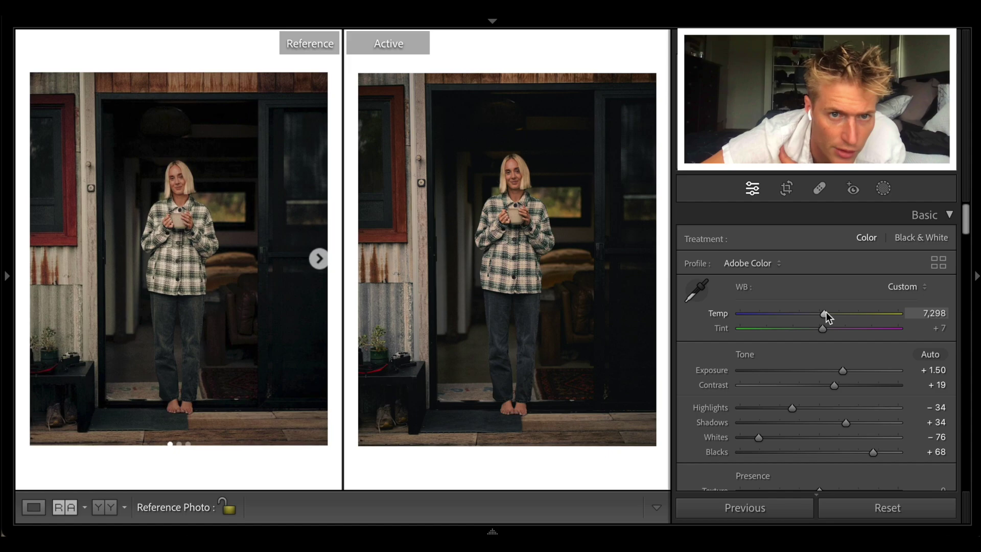
{"action": "scroll", "coordinate": [847, 431], "scroll_direction": "down", "scroll_amount": 4}
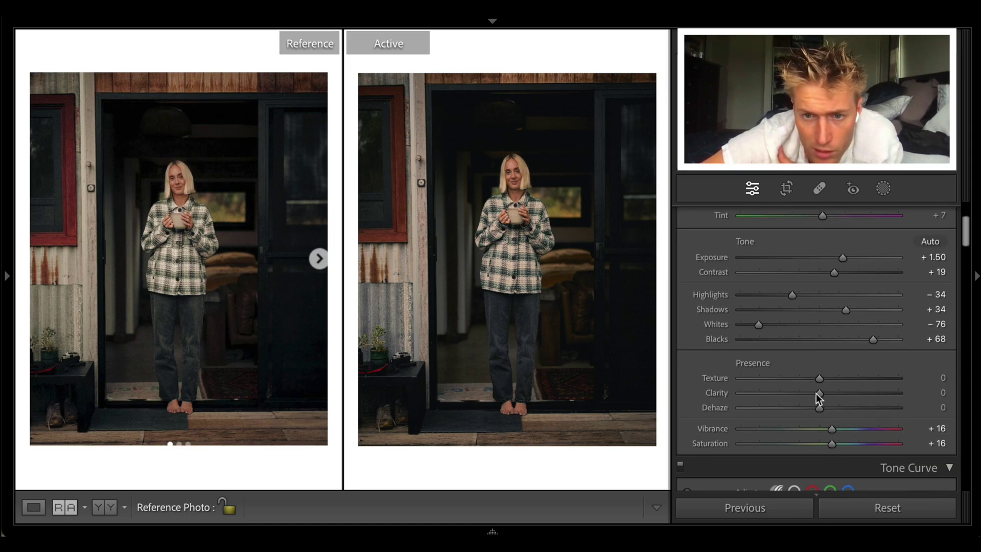
{"action": "left_click_drag", "start_coordinate": [816, 393], "coordinate": [804, 394]}
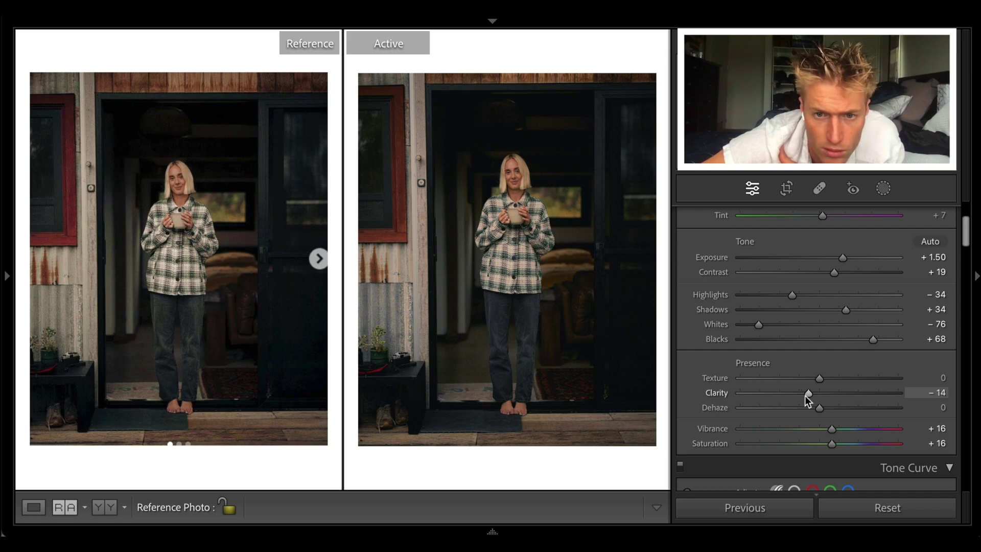
{"action": "scroll", "coordinate": [854, 389], "scroll_direction": "down", "scroll_amount": 10}
{"action": "left_click_drag", "start_coordinate": [801, 420], "coordinate": [797, 421]}
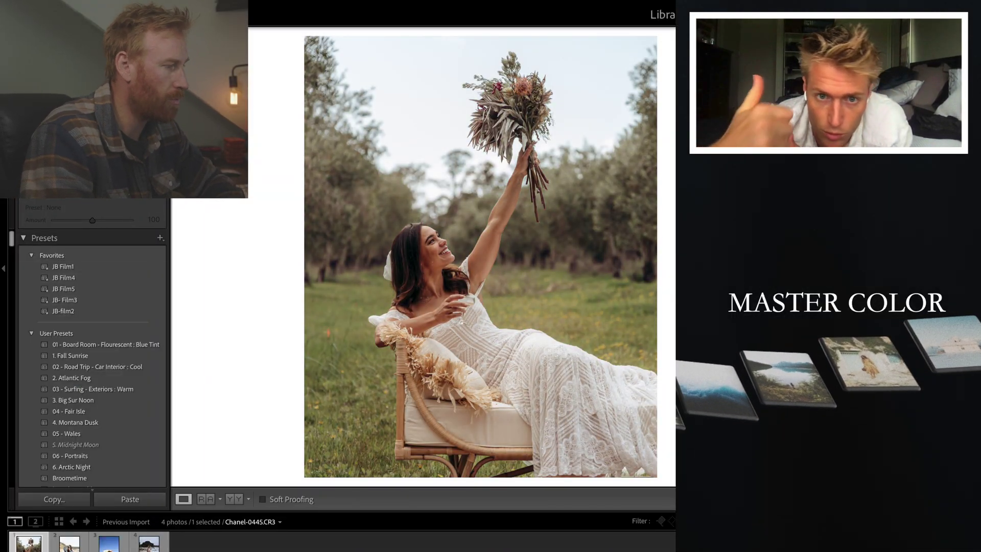
Step: Advance three photos through the filmstrip to the beach photo 0L3A0724.CR3
{"action": "key", "text": "Right"}
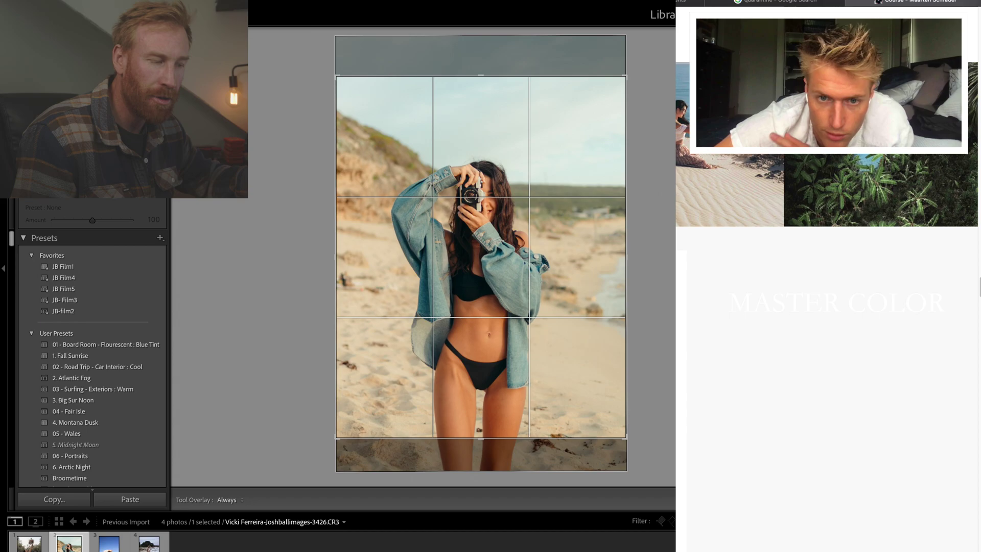
{"action": "key", "text": "Right"}
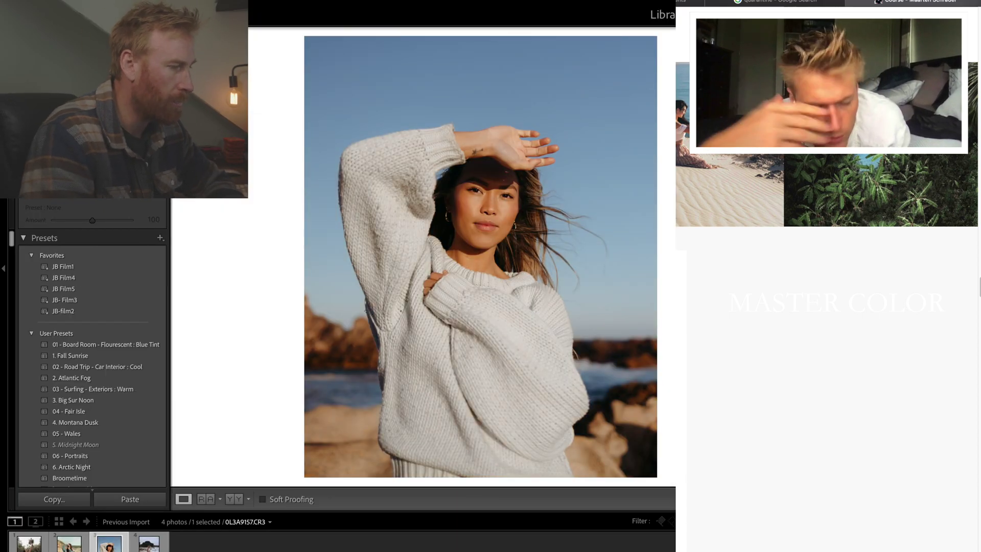
{"action": "key", "text": "Right"}
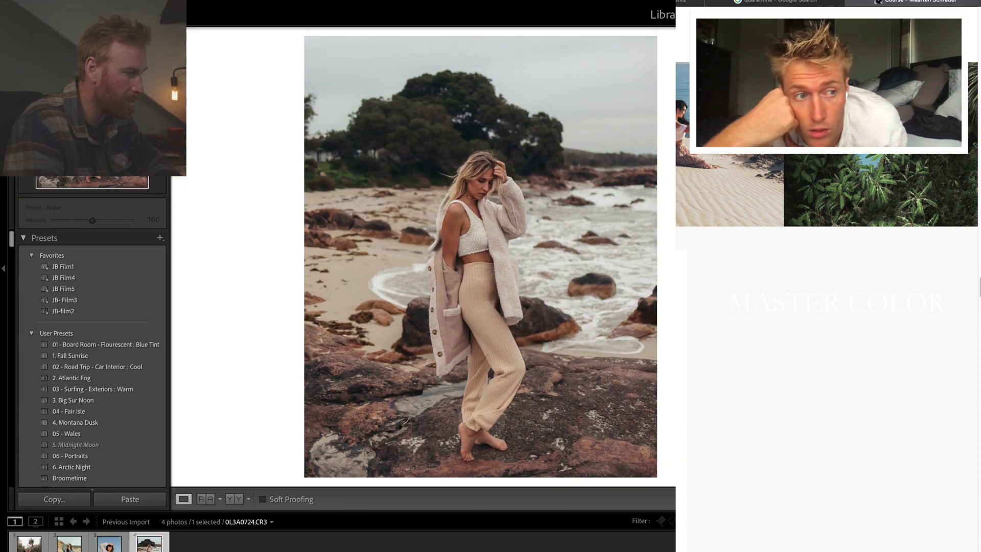